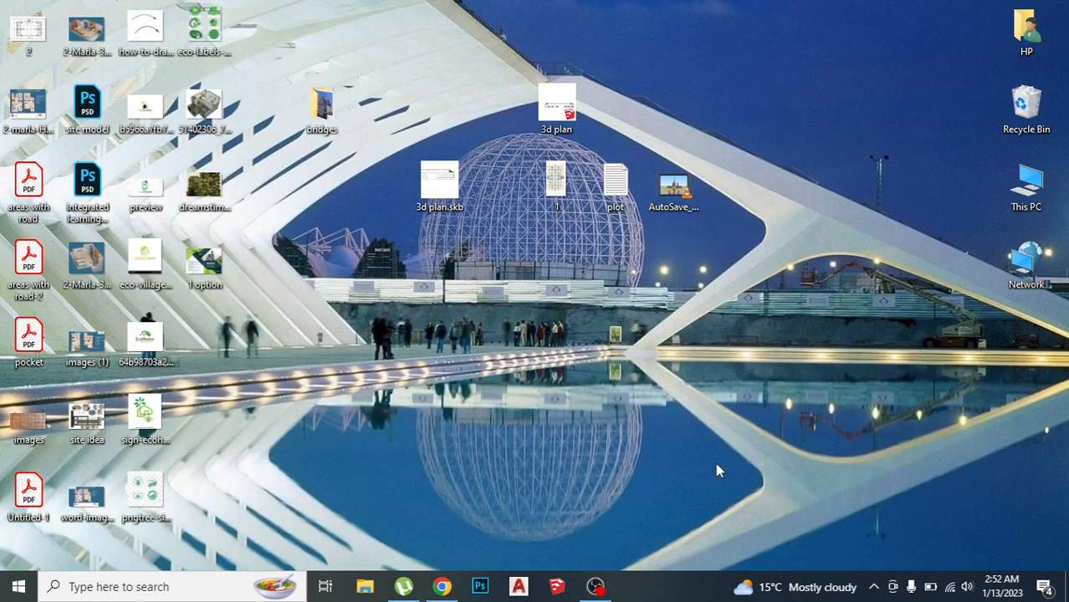
# - Launch AutoCAD 2022 and start a new drawing from the acad.dwt template
pyautogui.click(524, 584)
pyautogui.moveTo(521, 591)
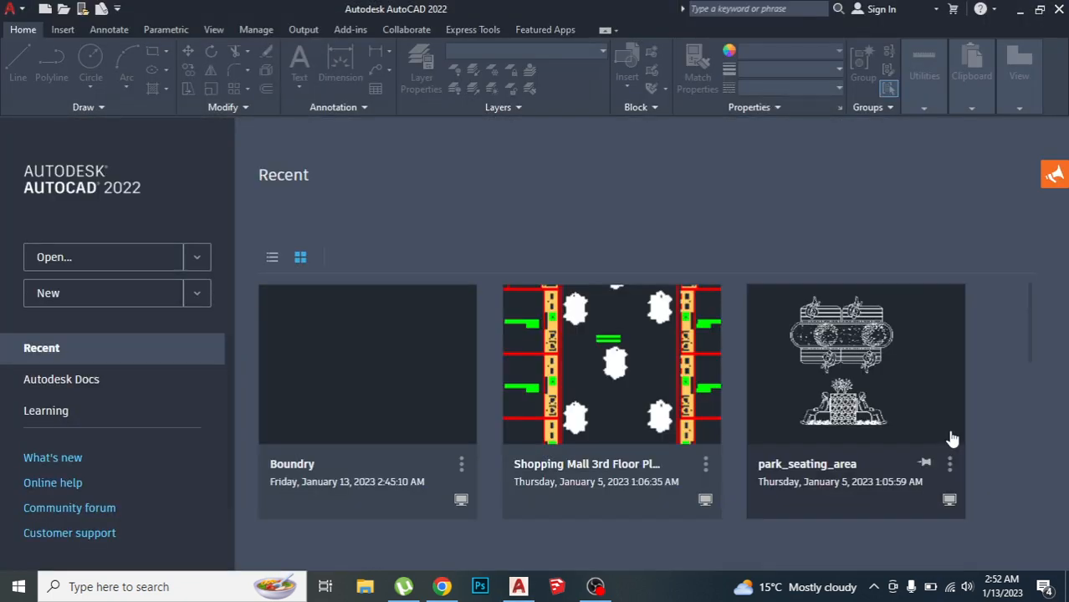
pyautogui.click(198, 295)
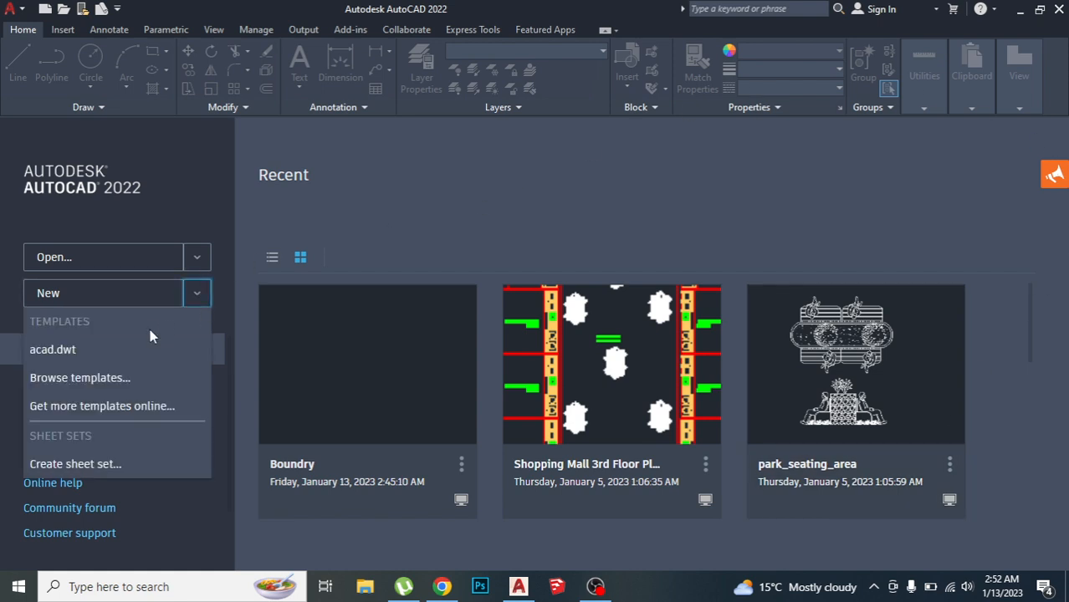
pyautogui.click(128, 357)
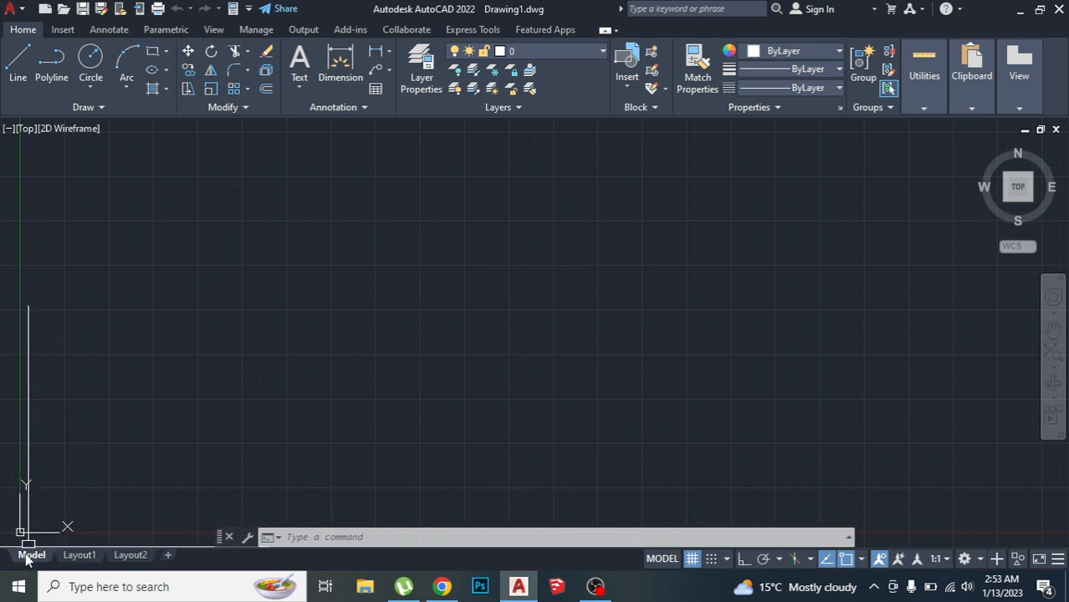
# - Look through the two existing layouts, add a new layout and return to model space
pyautogui.click(80, 555)
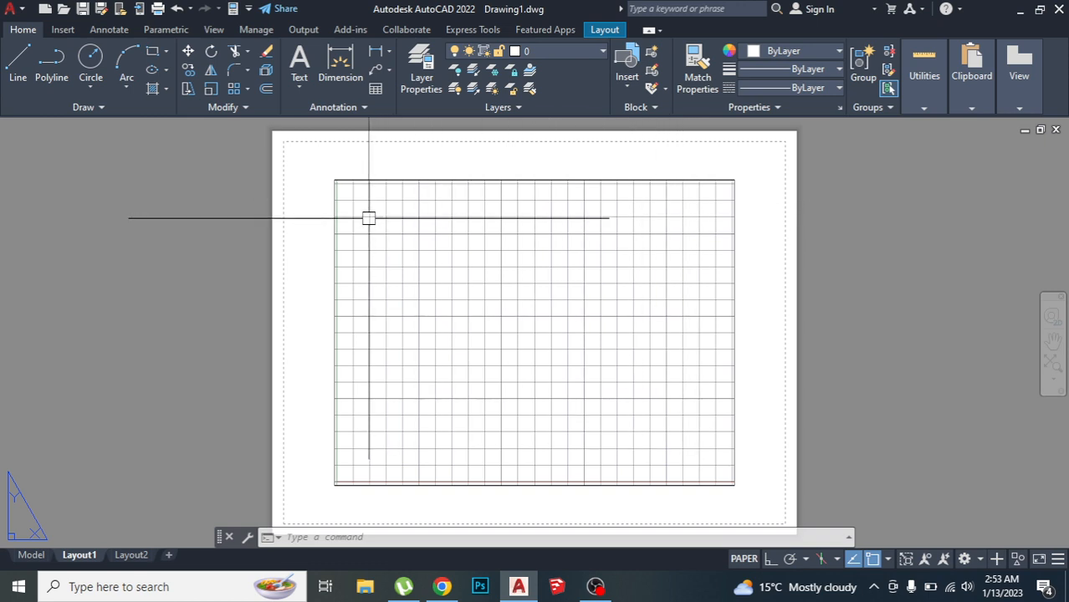
pyautogui.click(131, 556)
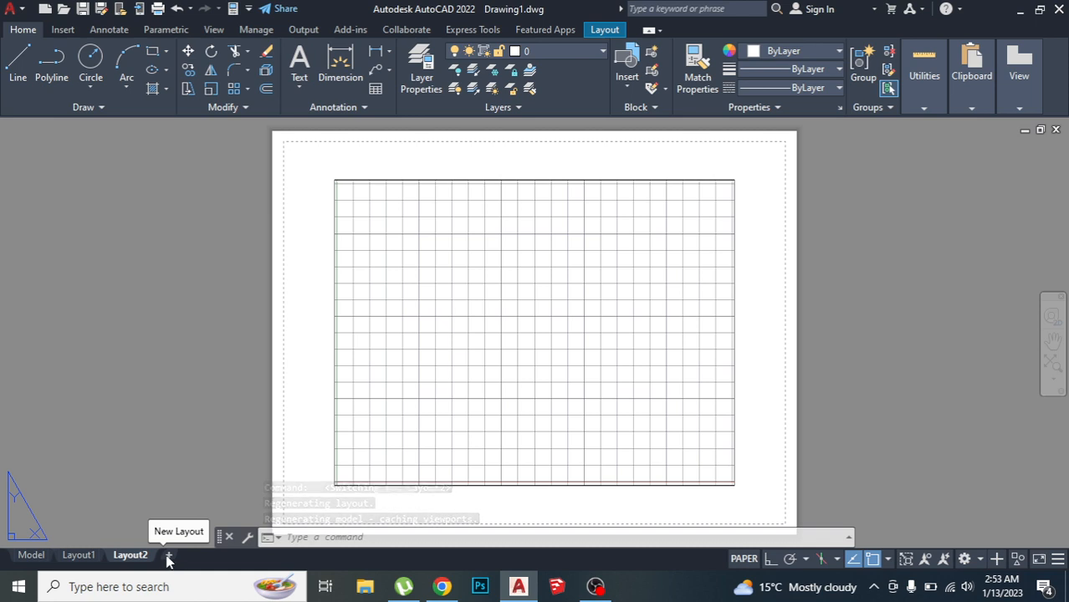
pyautogui.click(168, 556)
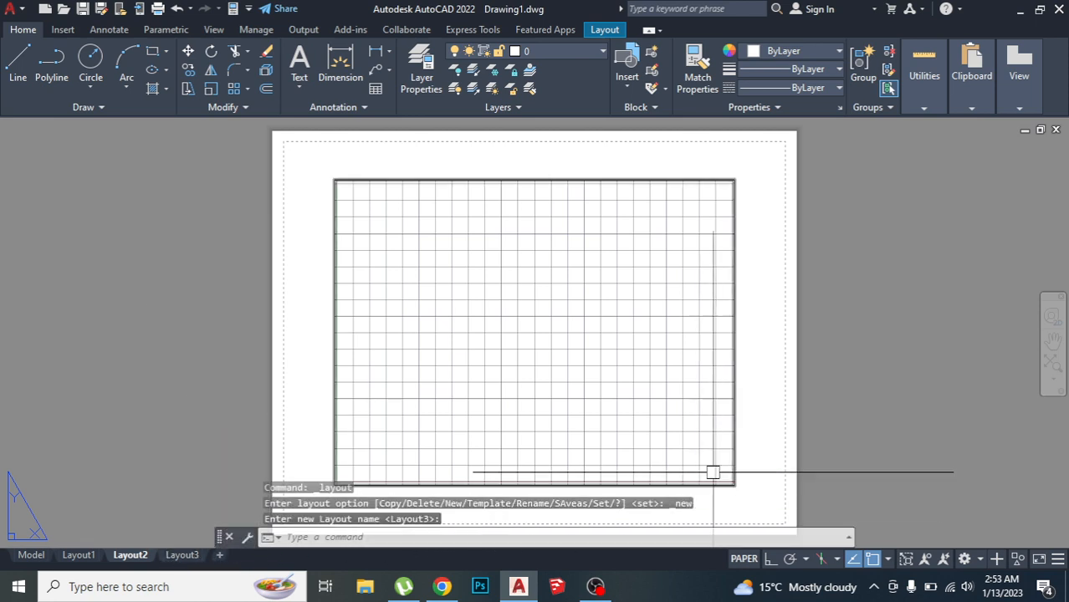
pyautogui.click(34, 558)
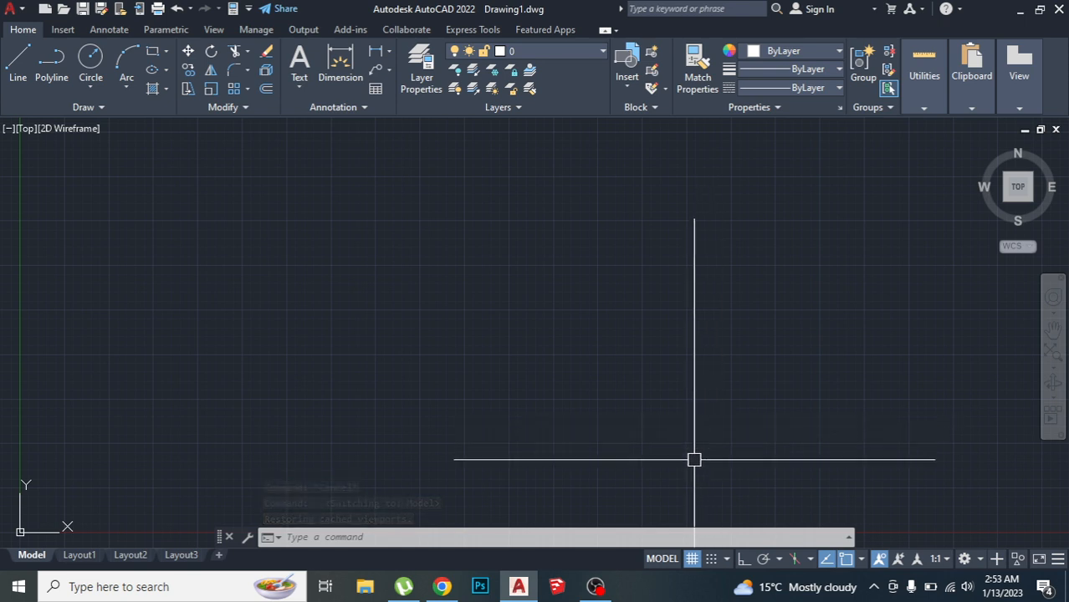
# - Turn off the grid and set the drawing's length units to Architectural with a precision of 0'-0"
pyautogui.click(693, 559)
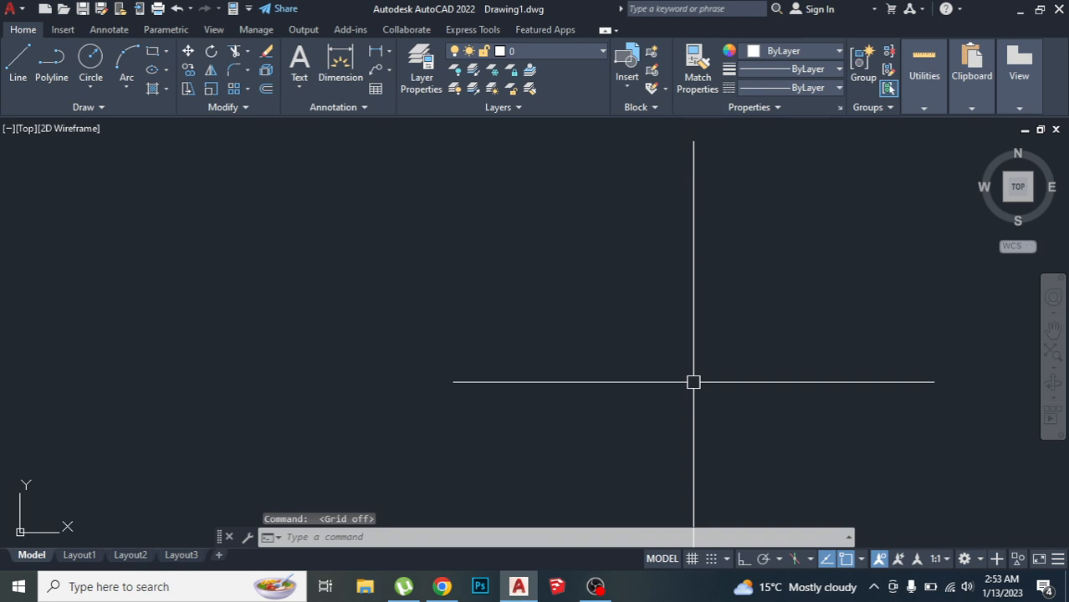
pyautogui.write('un')
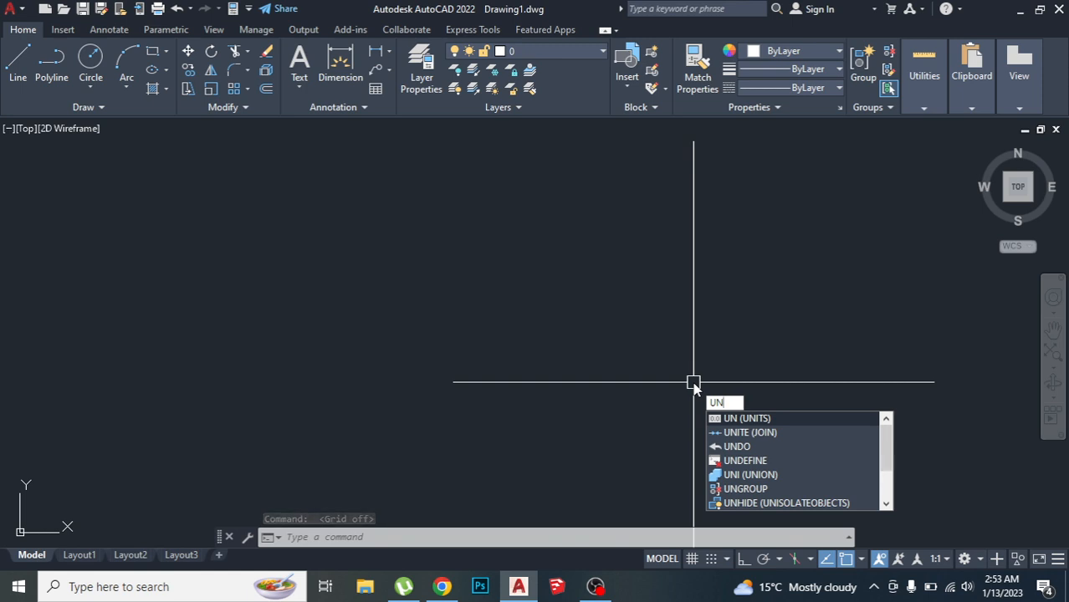
pyautogui.press('Return')
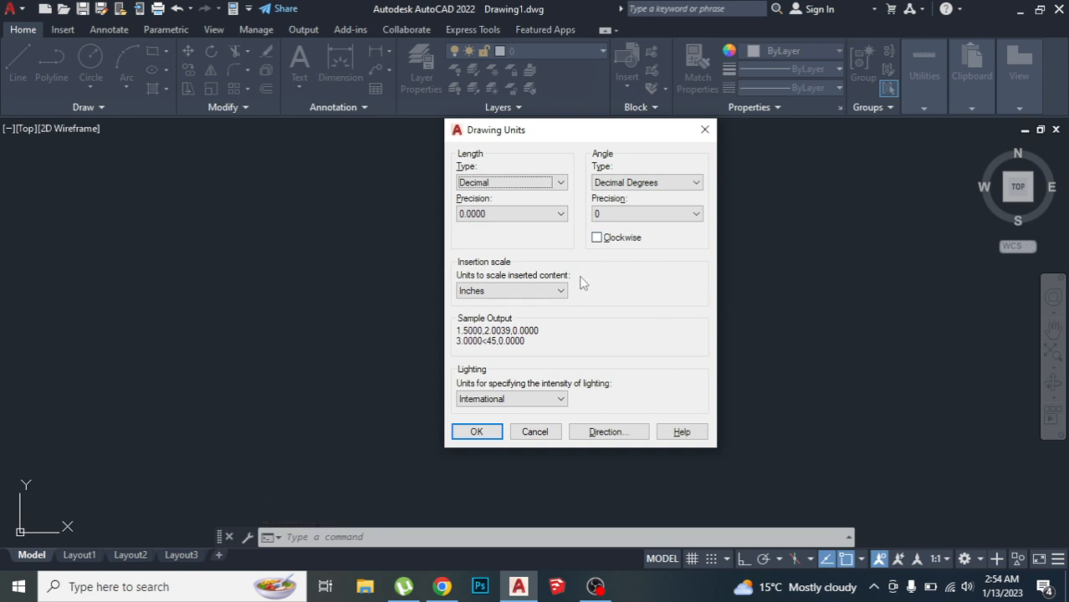
pyautogui.click(561, 183)
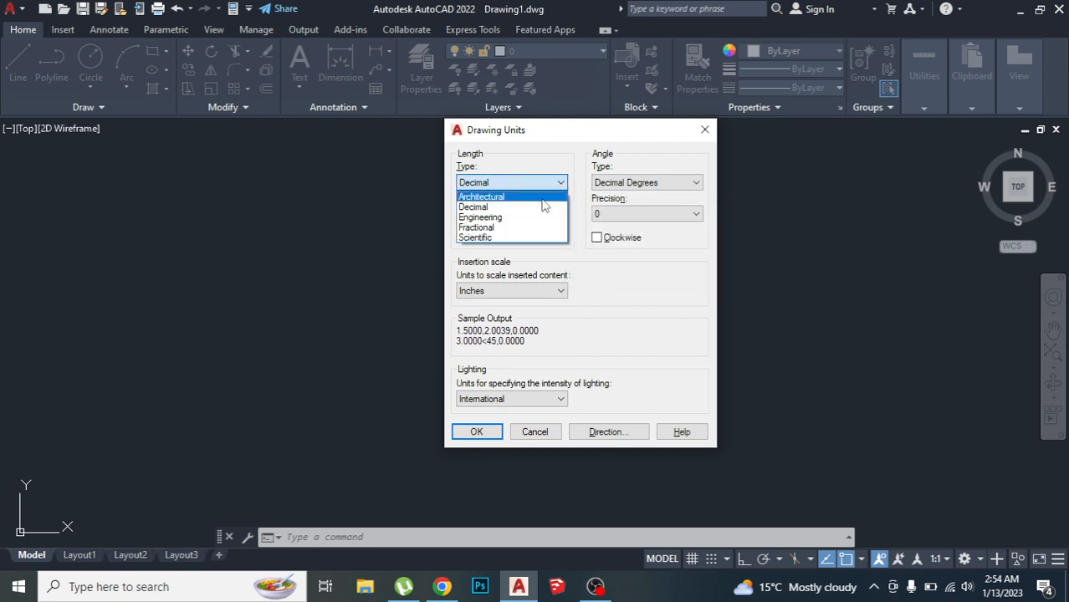
pyautogui.click(542, 202)
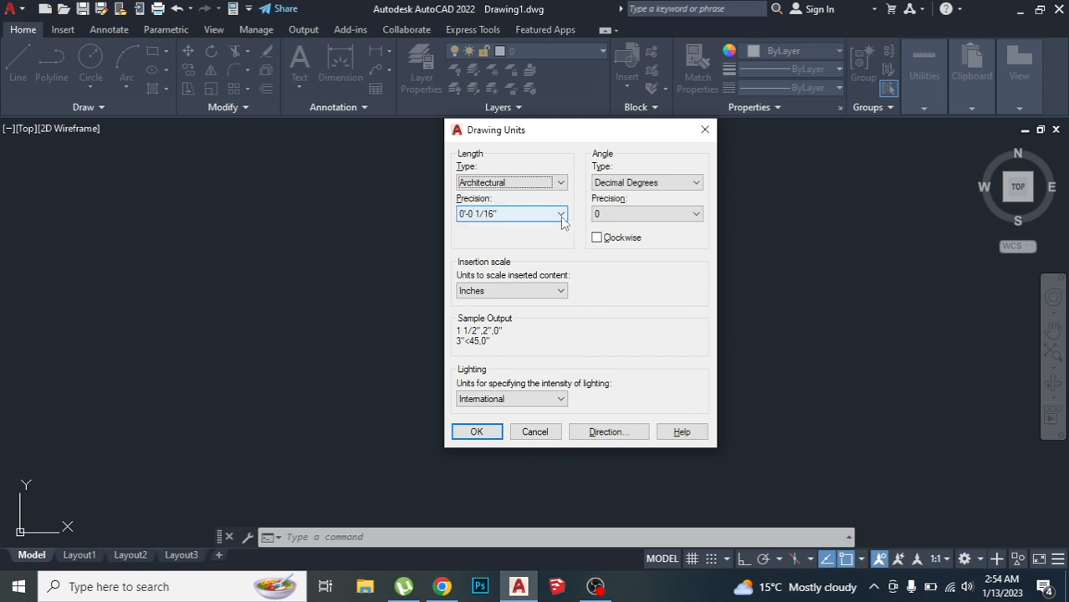
pyautogui.click(560, 216)
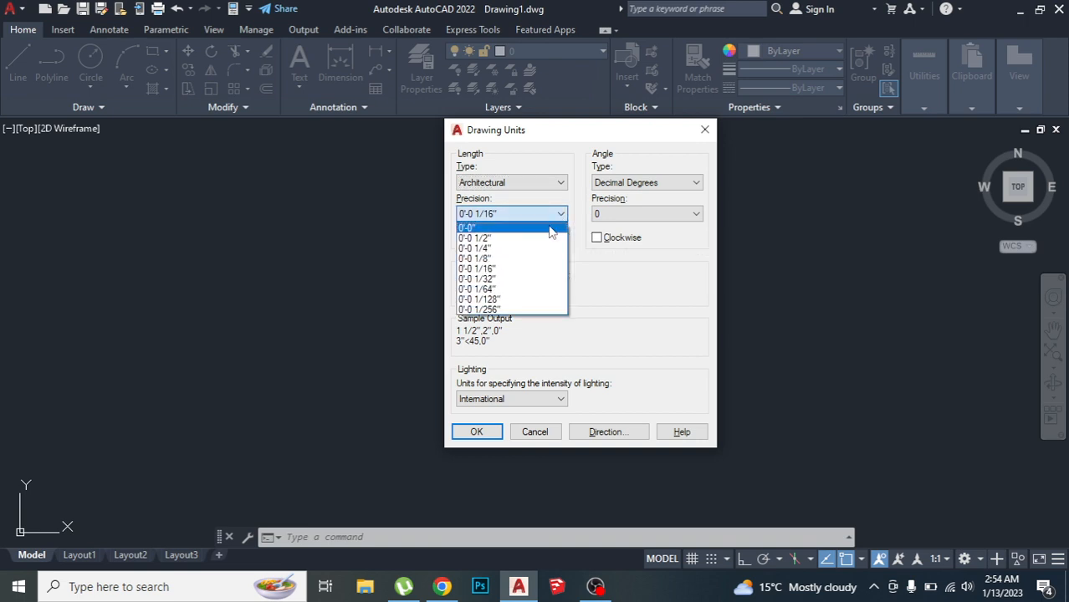
pyautogui.click(551, 231)
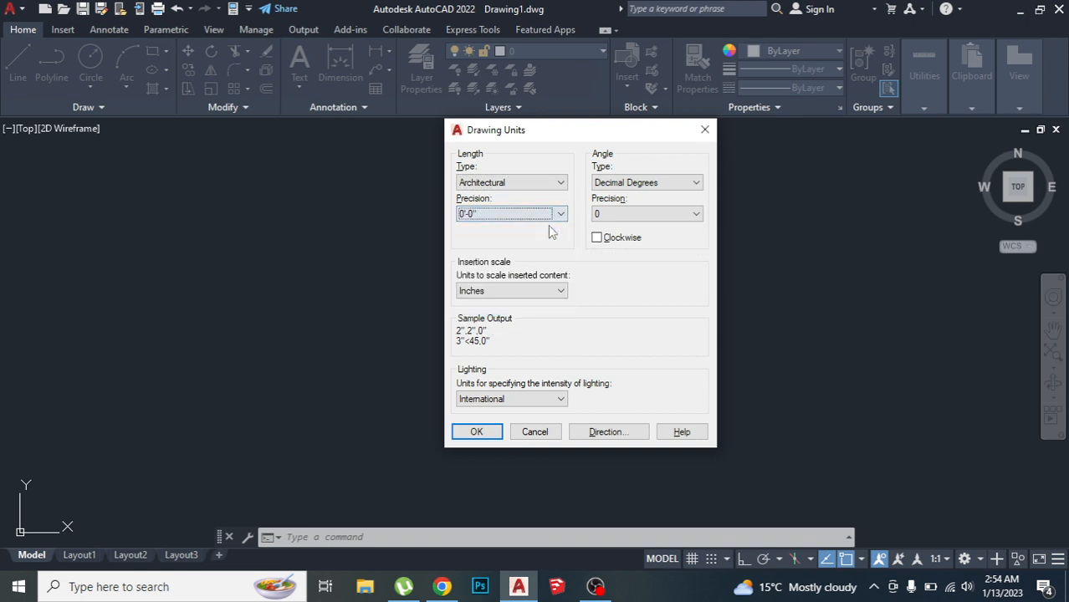
pyautogui.click(494, 435)
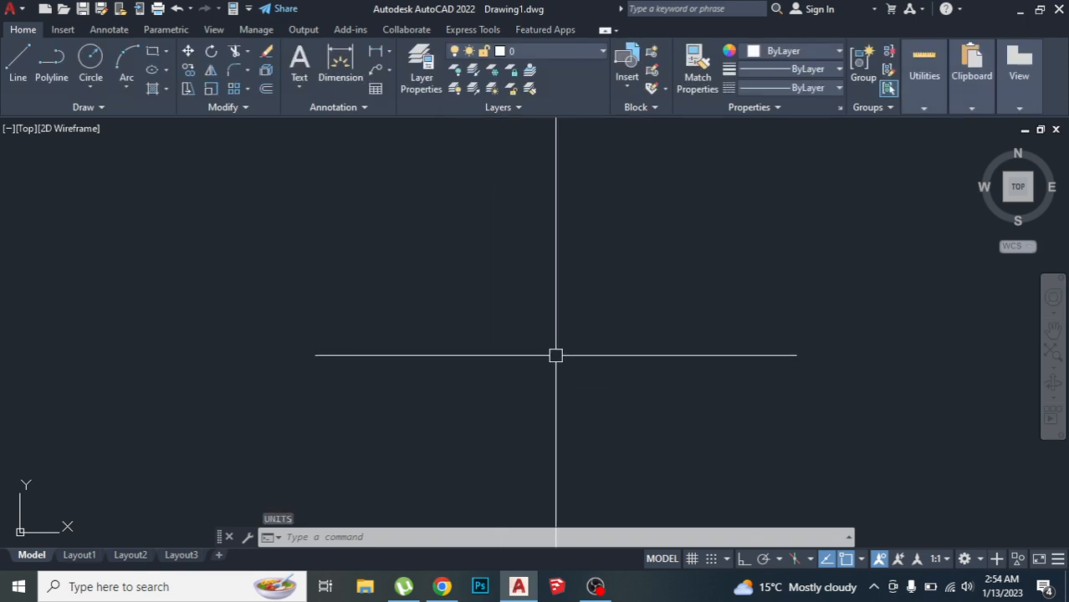
# - Modify the Standard dimension style to use Architectural tick for the first, second and leader arrowheads, with an arrow size of 8
pyautogui.write('D')
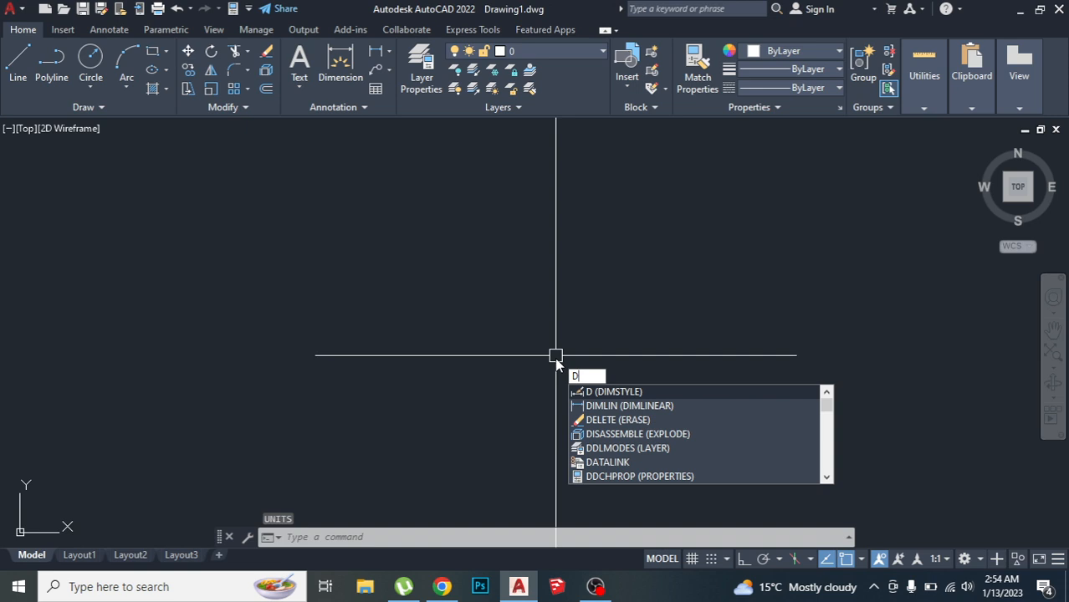
pyautogui.press('Return')
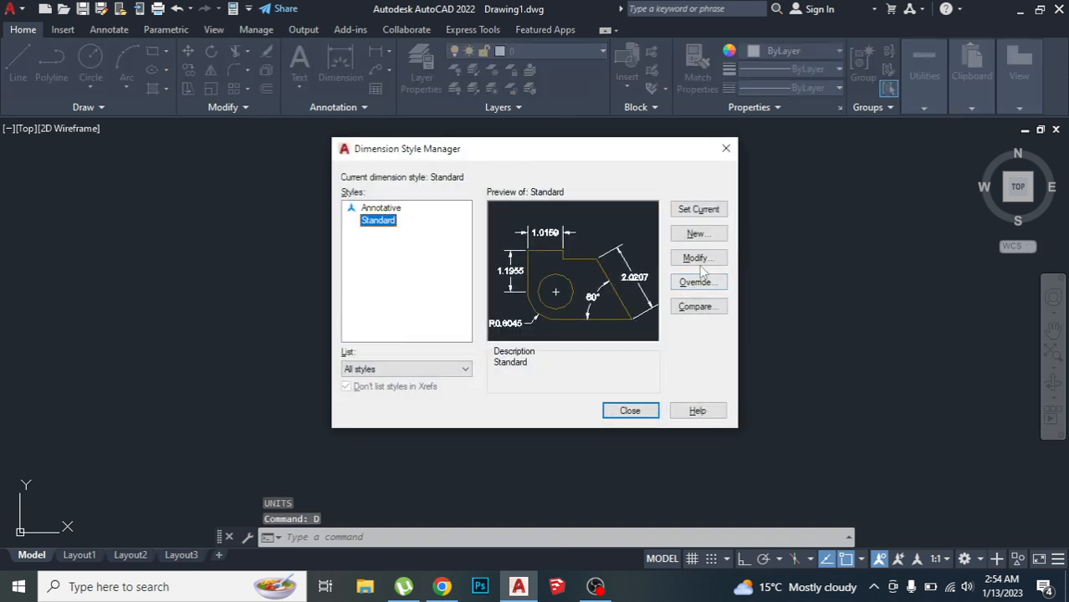
pyautogui.click(694, 265)
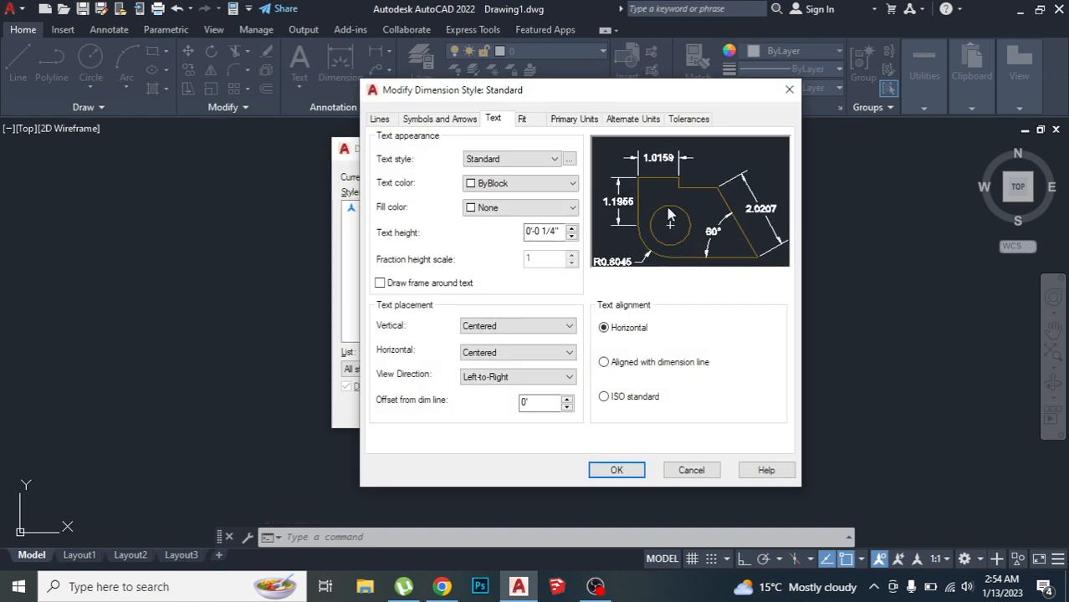
pyautogui.click(438, 119)
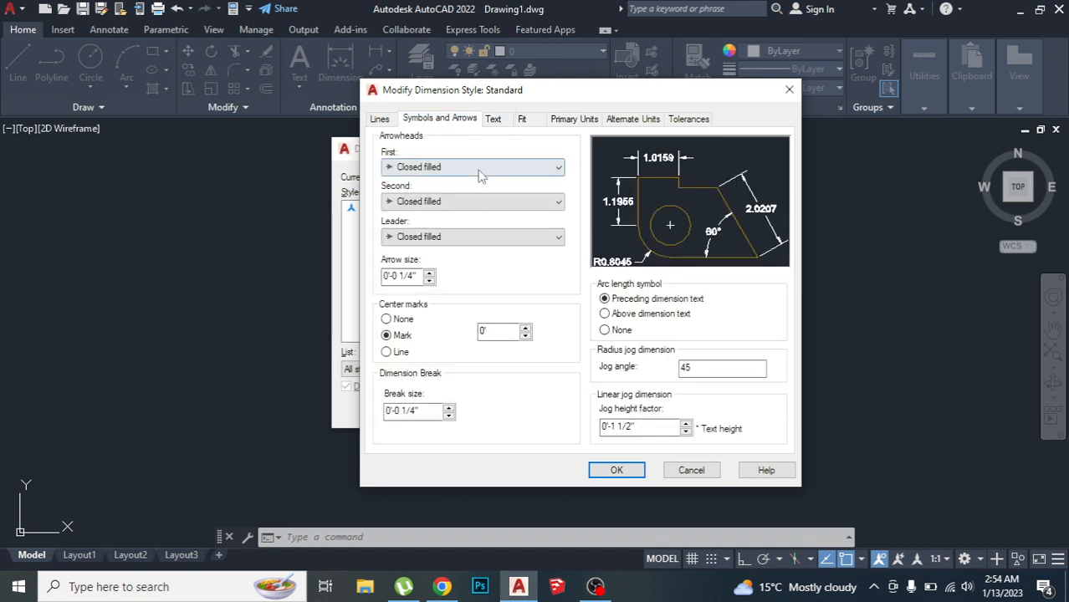
pyautogui.click(559, 169)
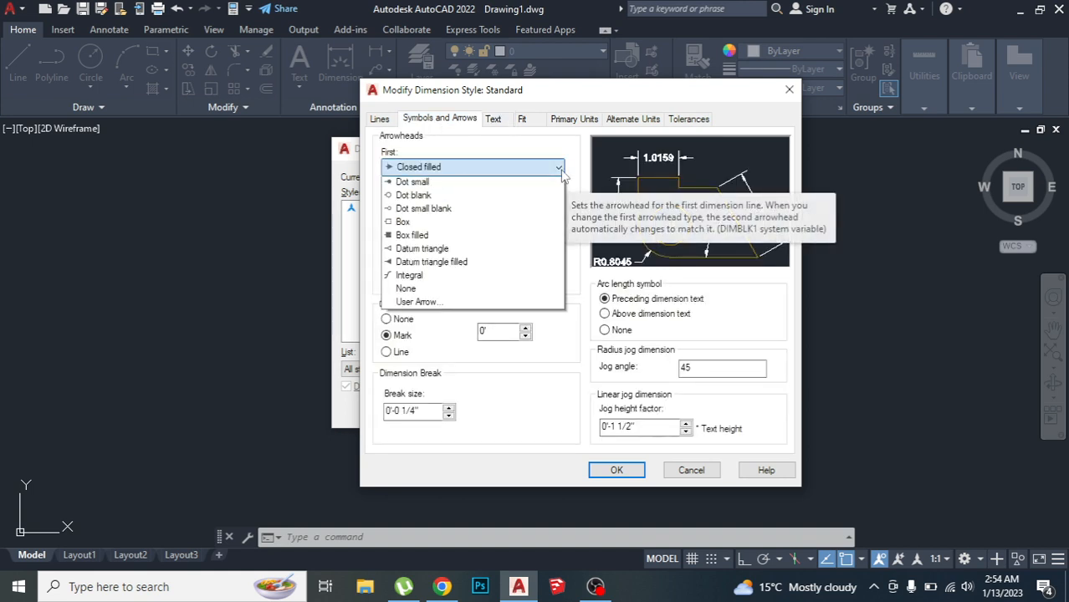
pyautogui.click(501, 239)
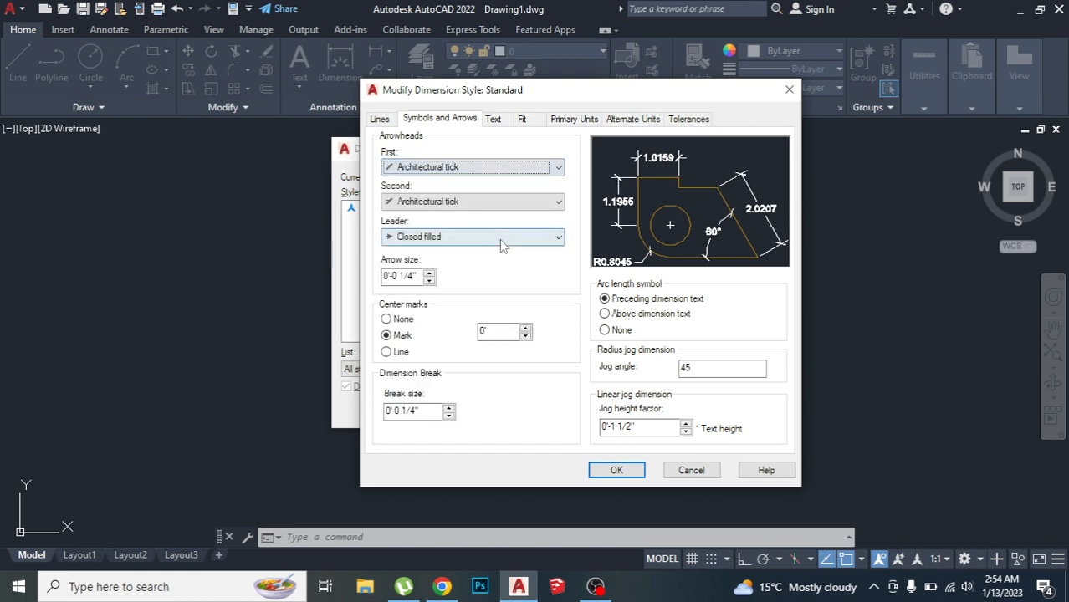
pyautogui.click(504, 240)
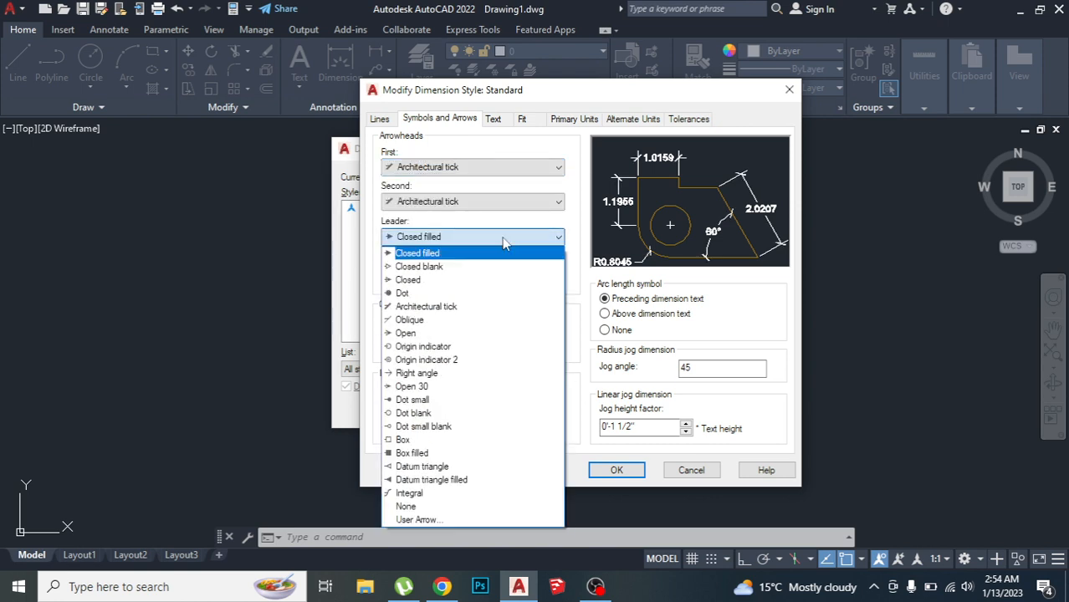
pyautogui.click(489, 307)
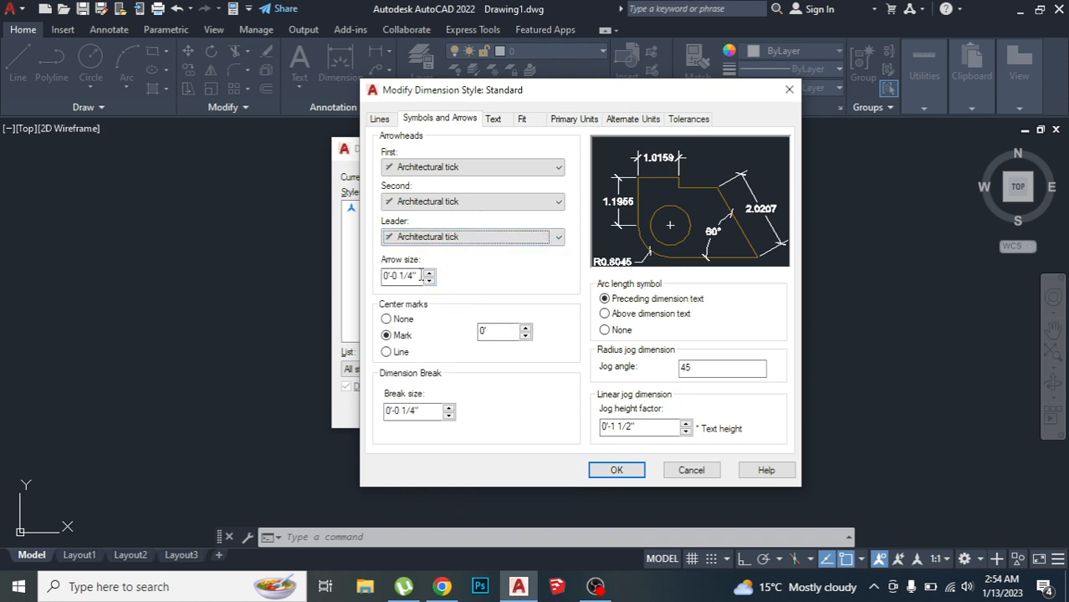
pyautogui.moveTo(424, 276); pyautogui.dragTo(374, 277)
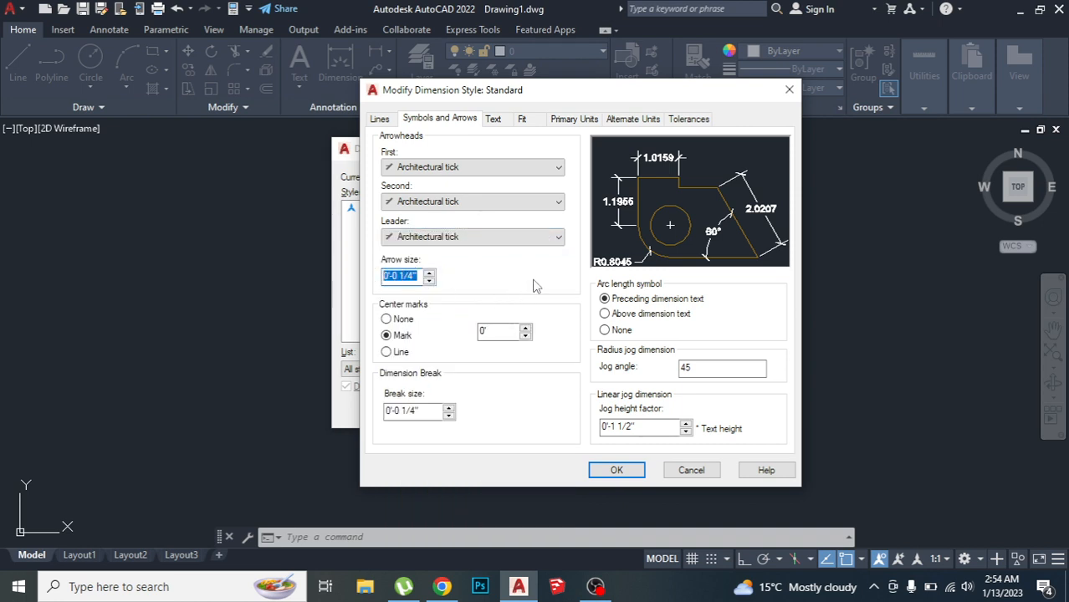
pyautogui.write('8')
# - Set the Standard dimension style's text height to 8
pyautogui.click(494, 119)
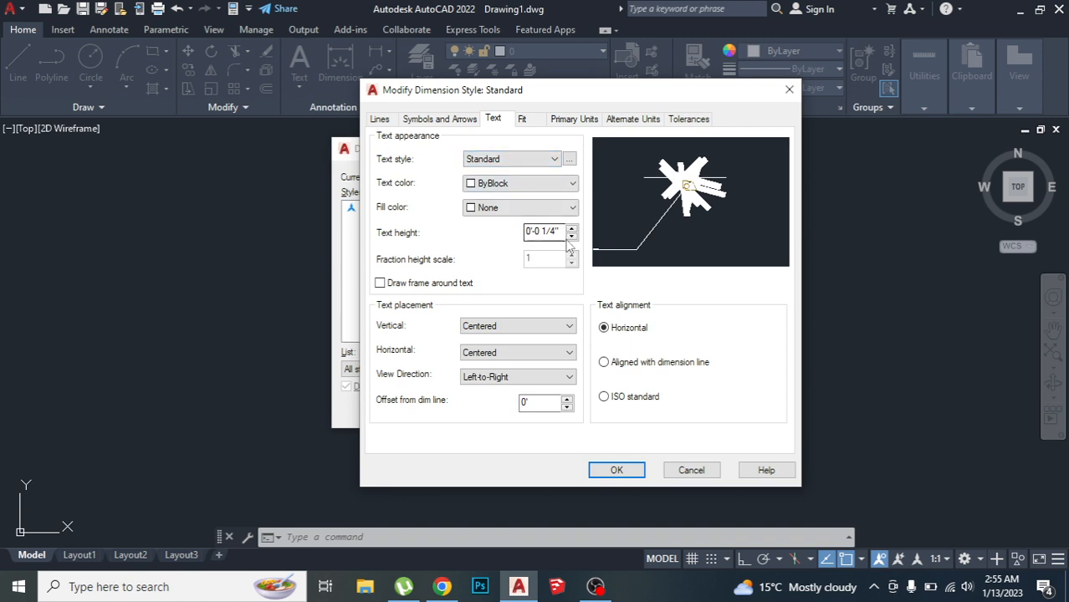
pyautogui.moveTo(565, 232); pyautogui.dragTo(518, 234)
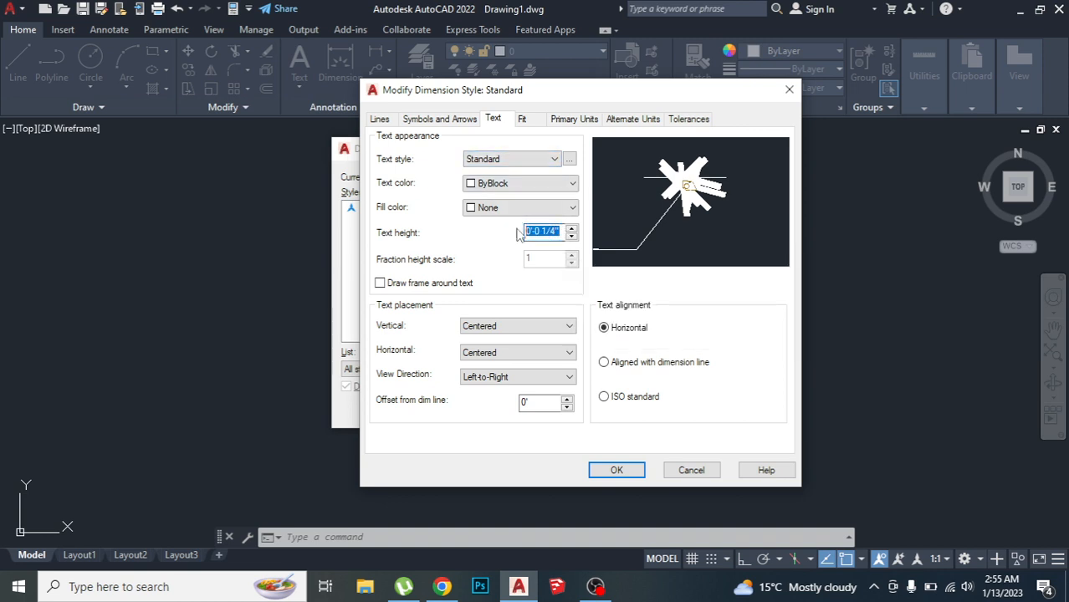
pyautogui.write('8')
# - Set the dimension style's primary units to Architectural with a precision of 0'-0" and make the Standard style current
pyautogui.click(573, 119)
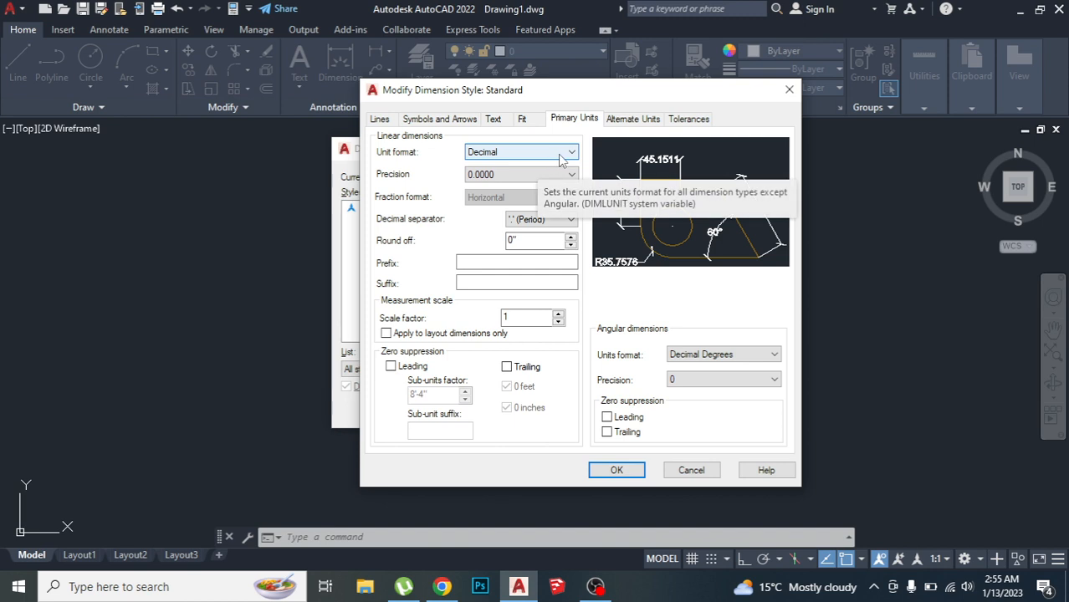
pyautogui.click(563, 159)
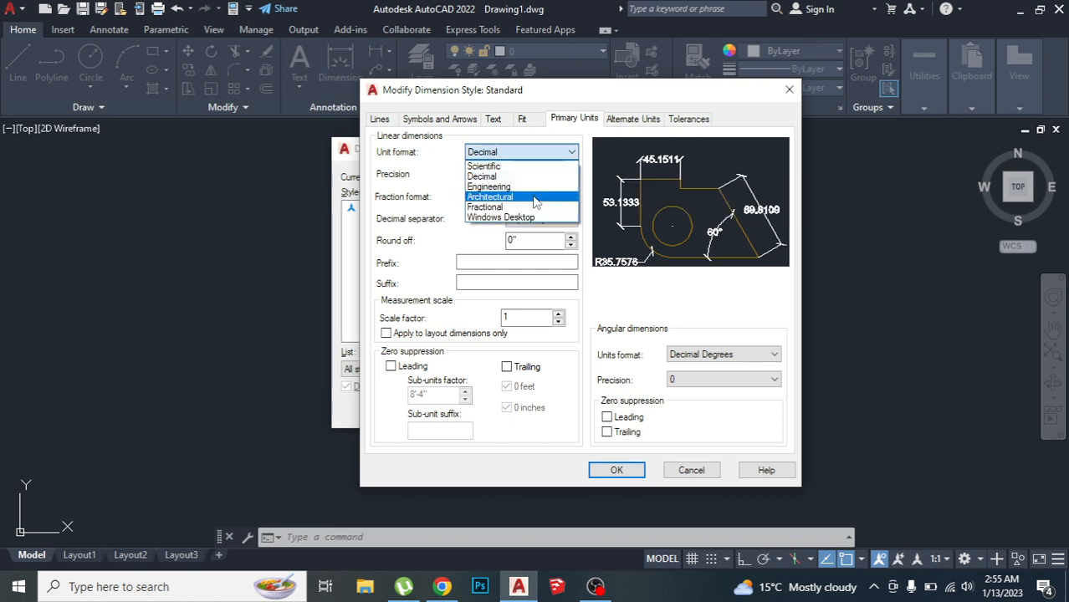
pyautogui.click(533, 197)
pyautogui.click(539, 174)
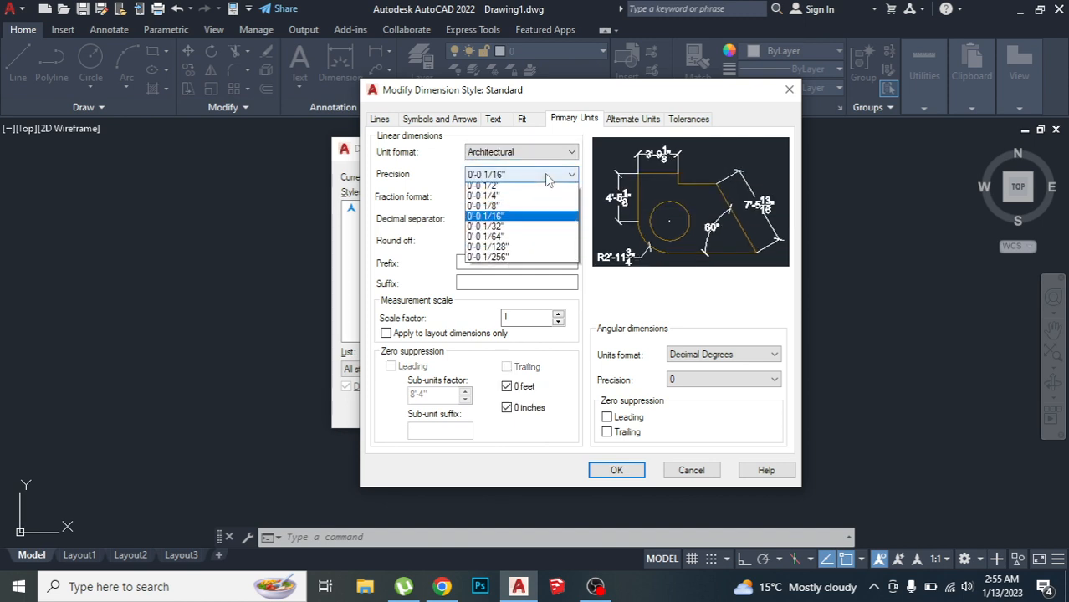
pyautogui.click(539, 188)
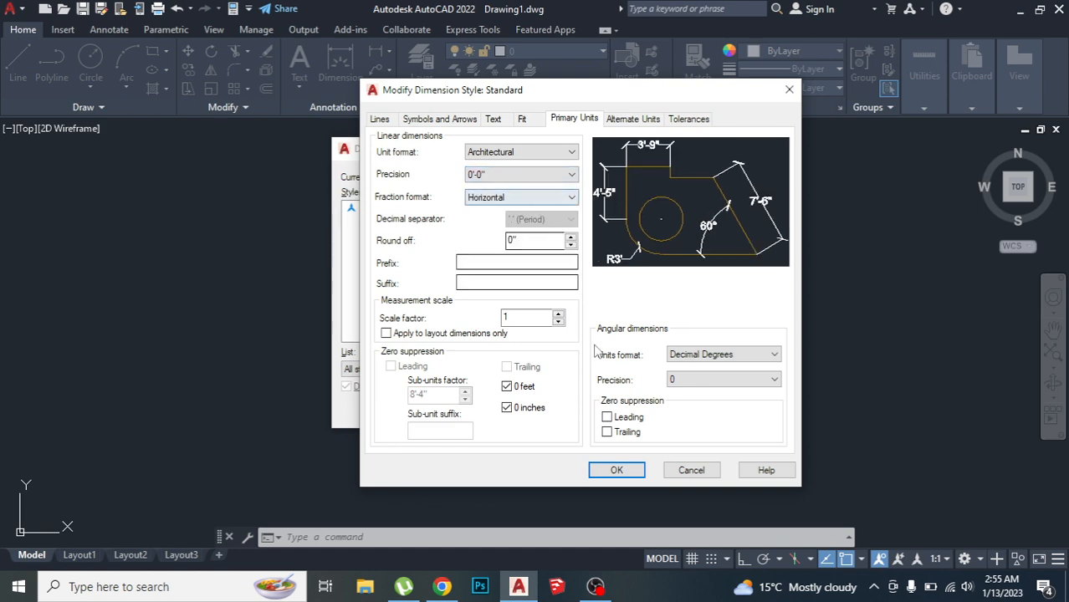
pyautogui.click(616, 471)
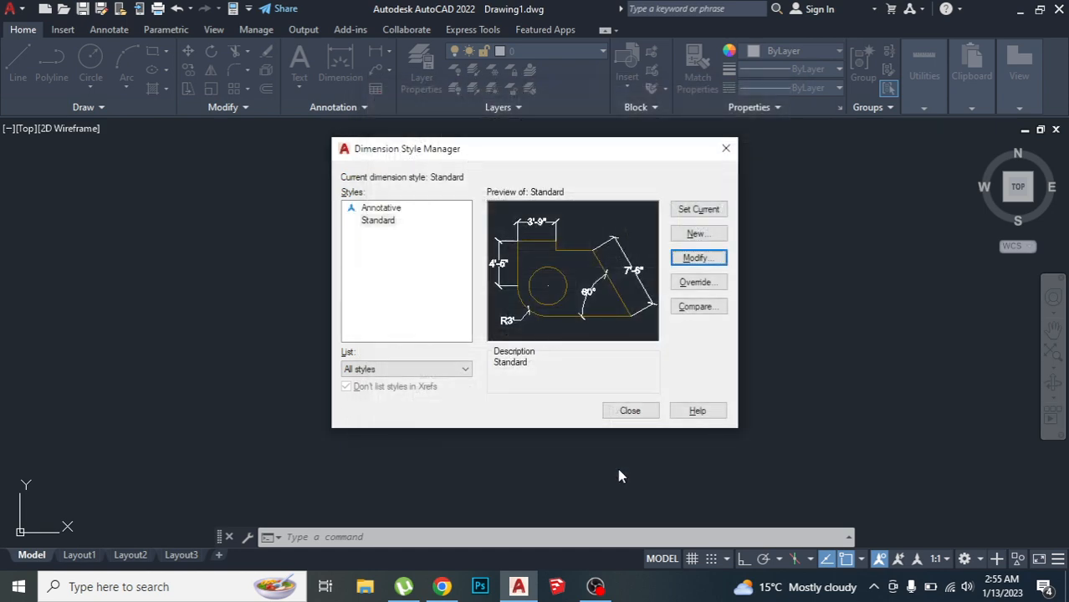
pyautogui.click(706, 209)
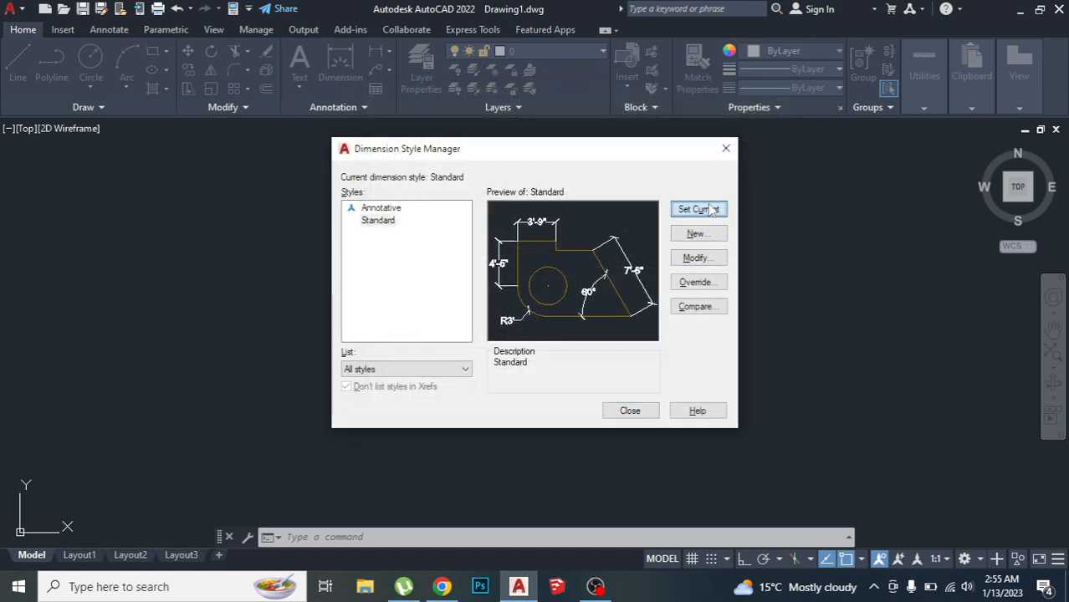
pyautogui.click(630, 410)
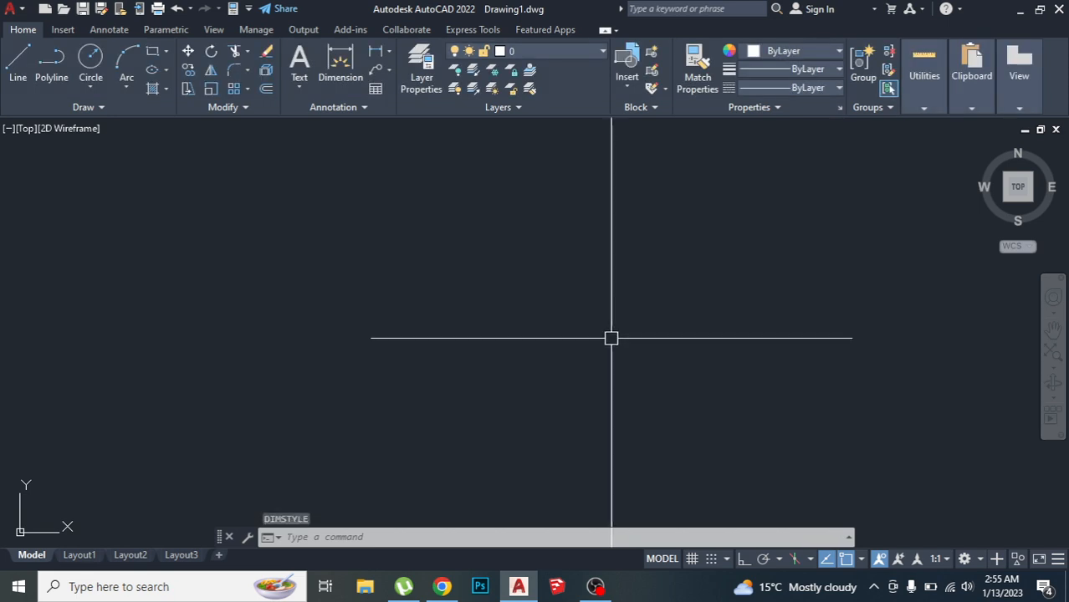
# - Create a new layer that is VP frozen in all viewports and name it Boundry
pyautogui.write('L')
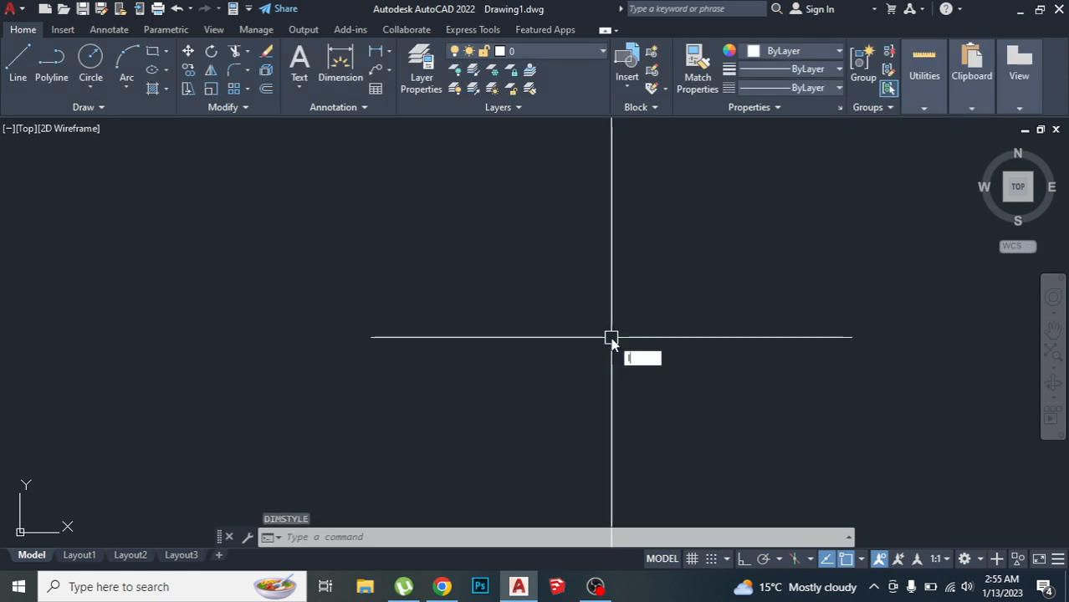
pyautogui.write('A')
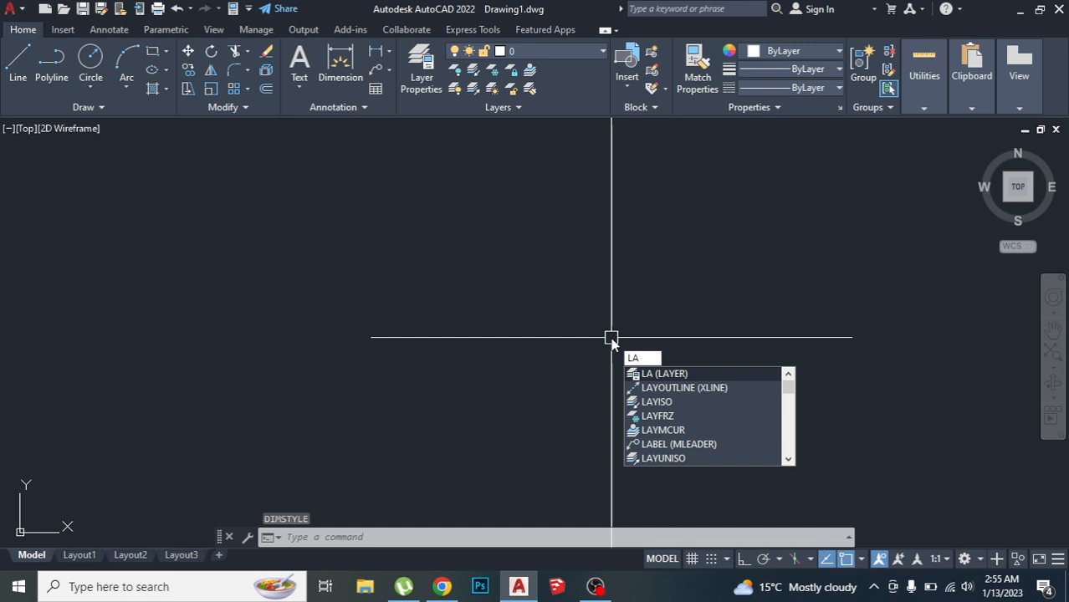
pyautogui.press('Return')
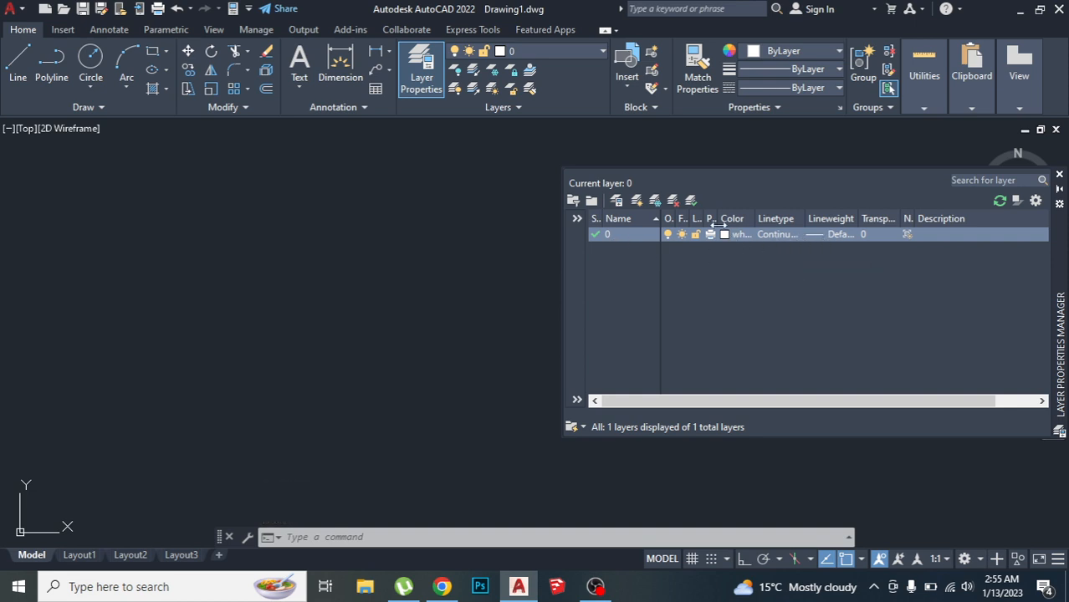
pyautogui.click(655, 201)
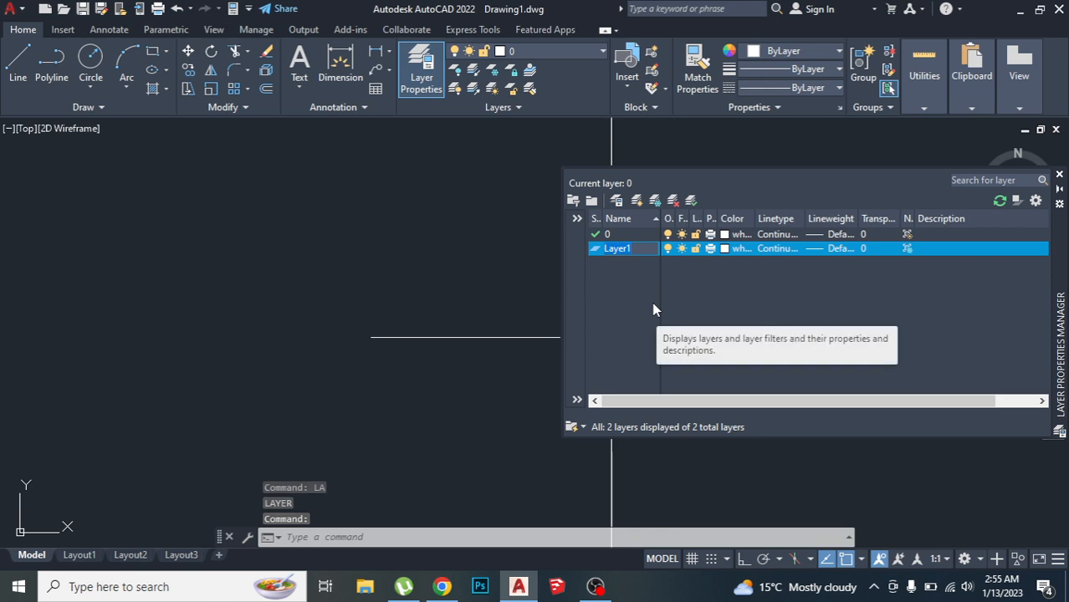
pyautogui.press('BackSpace')
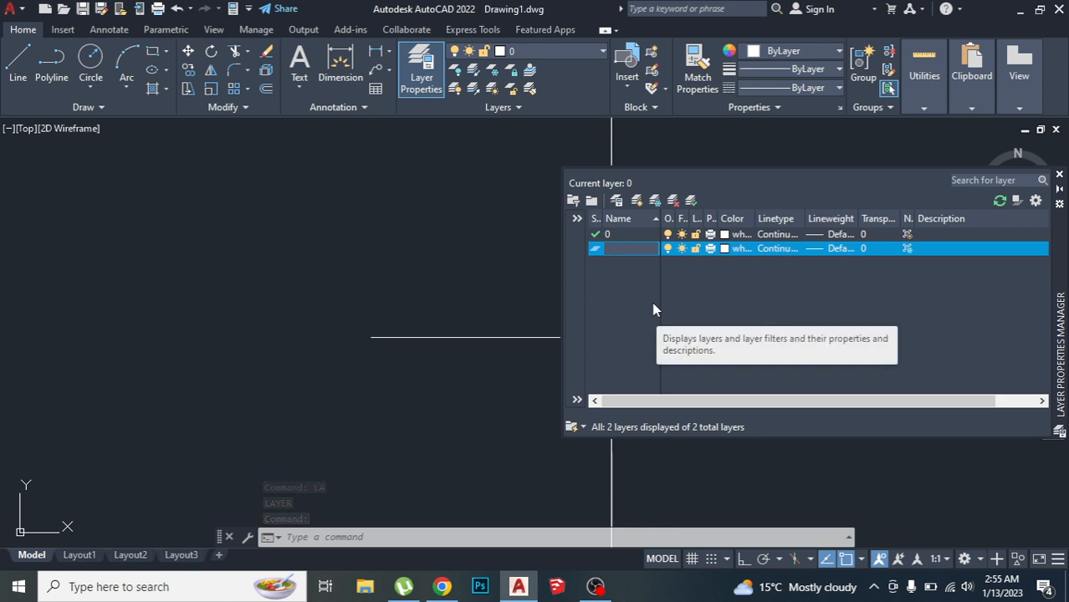
pyautogui.write('Bp')
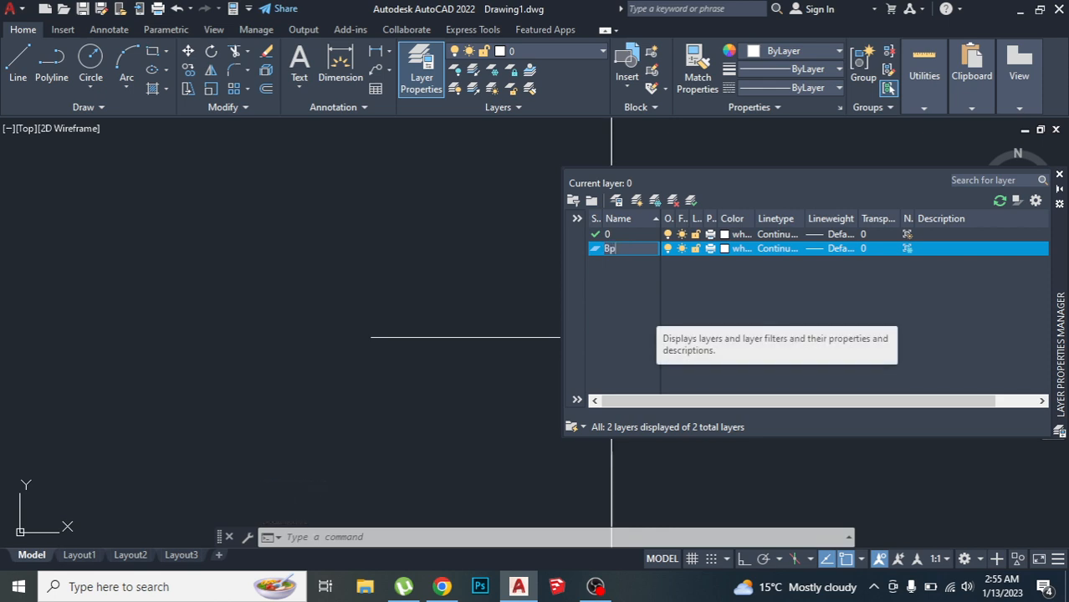
pyautogui.press('BackSpace')
pyautogui.write('oundry')
# - Set the Boundry layer's color to red (index color 1)
pyautogui.click(724, 249)
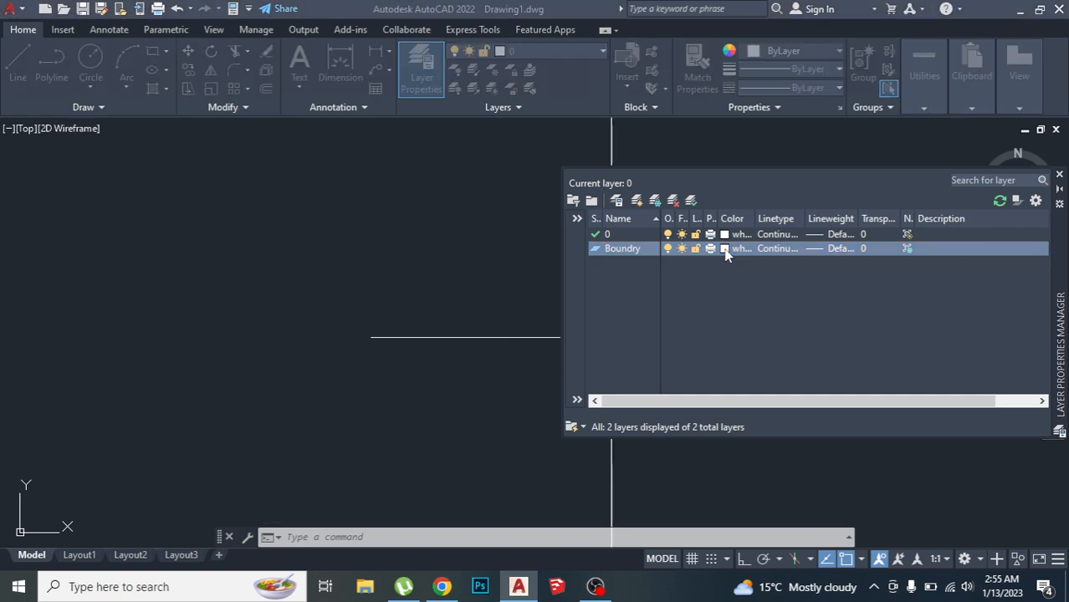
pyautogui.click(413, 327)
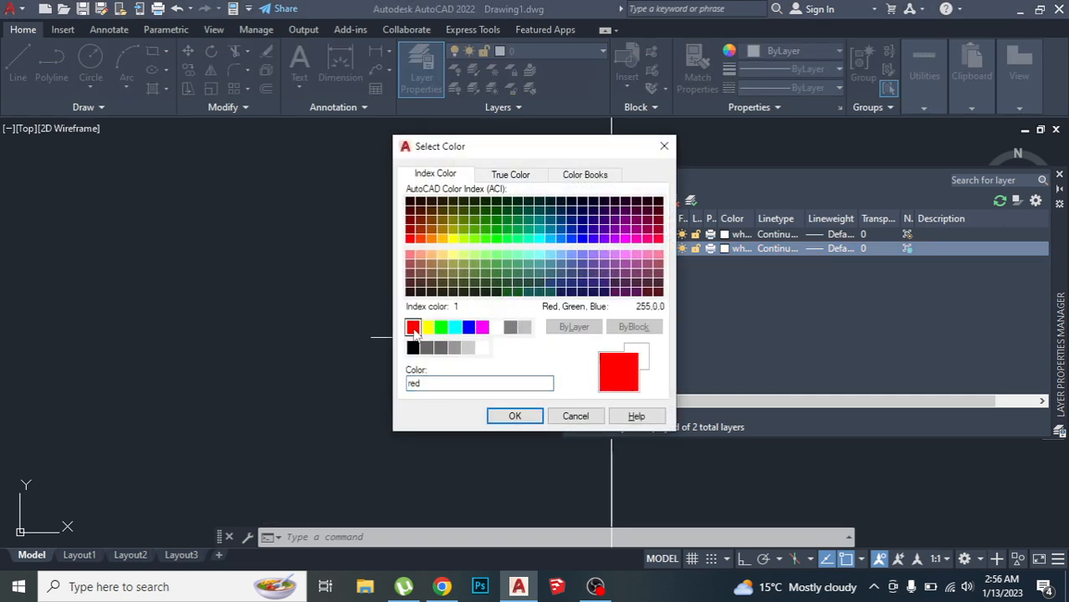
pyautogui.click(515, 417)
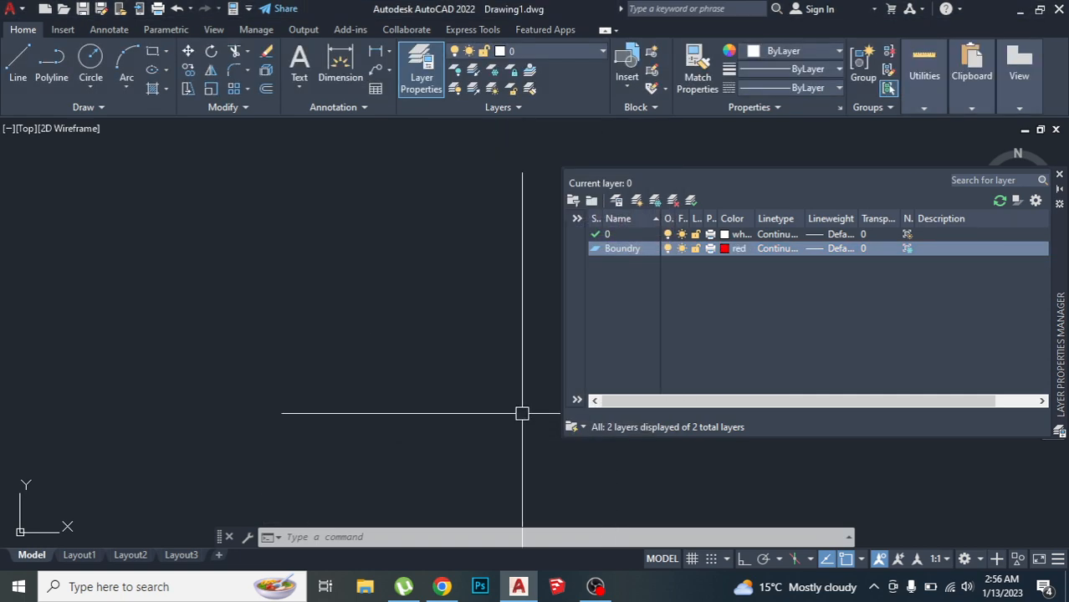
# - Review the linetypes available for loading from acad.lin and accept Continuous for the Boundry layer
pyautogui.click(774, 250)
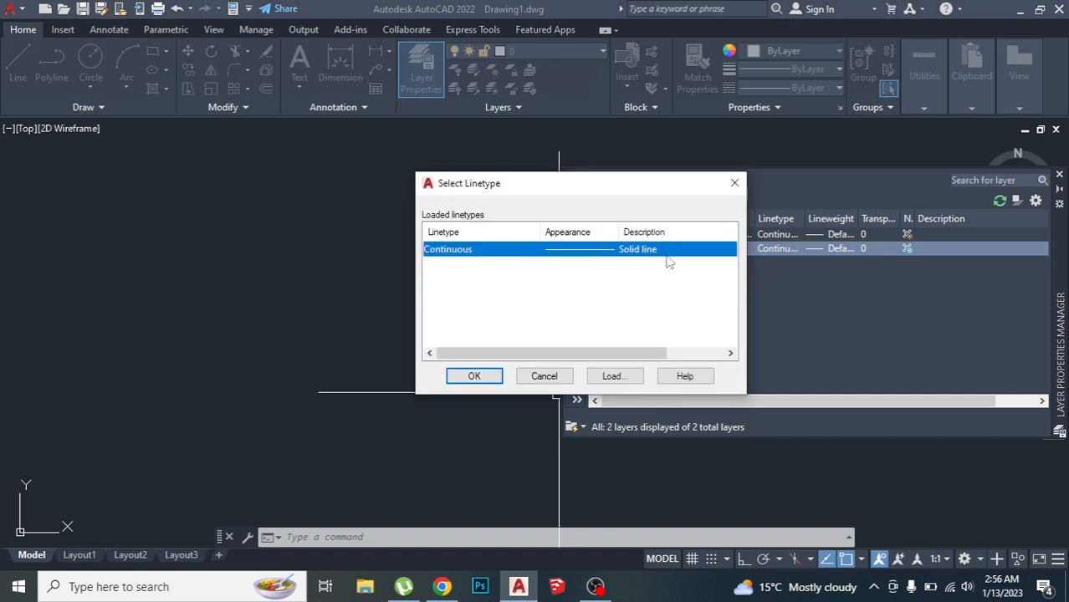
pyautogui.click(618, 377)
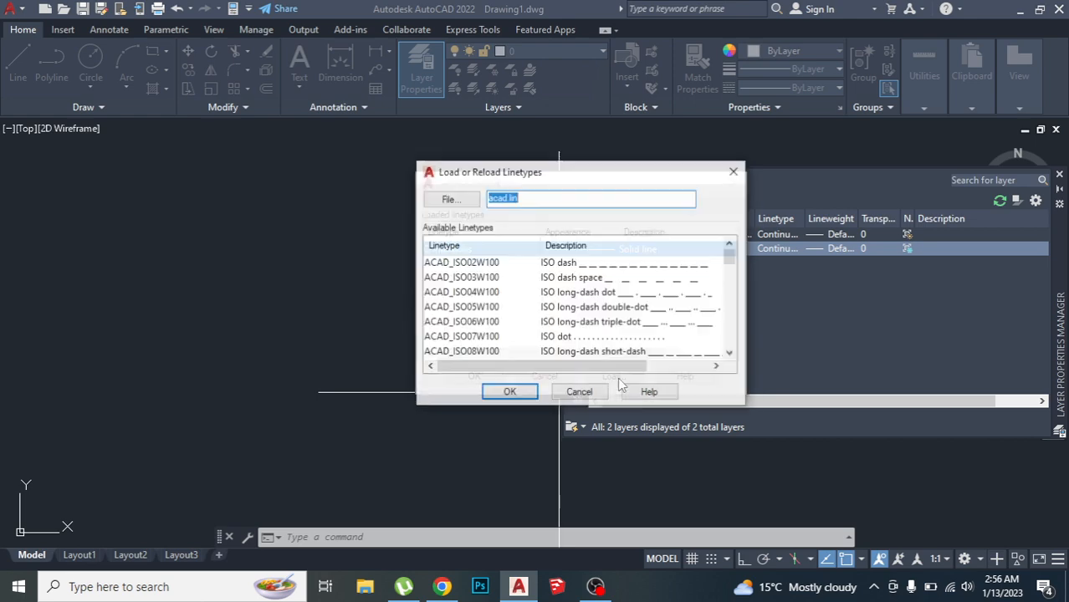
pyautogui.scroll(-12, 622, 276)
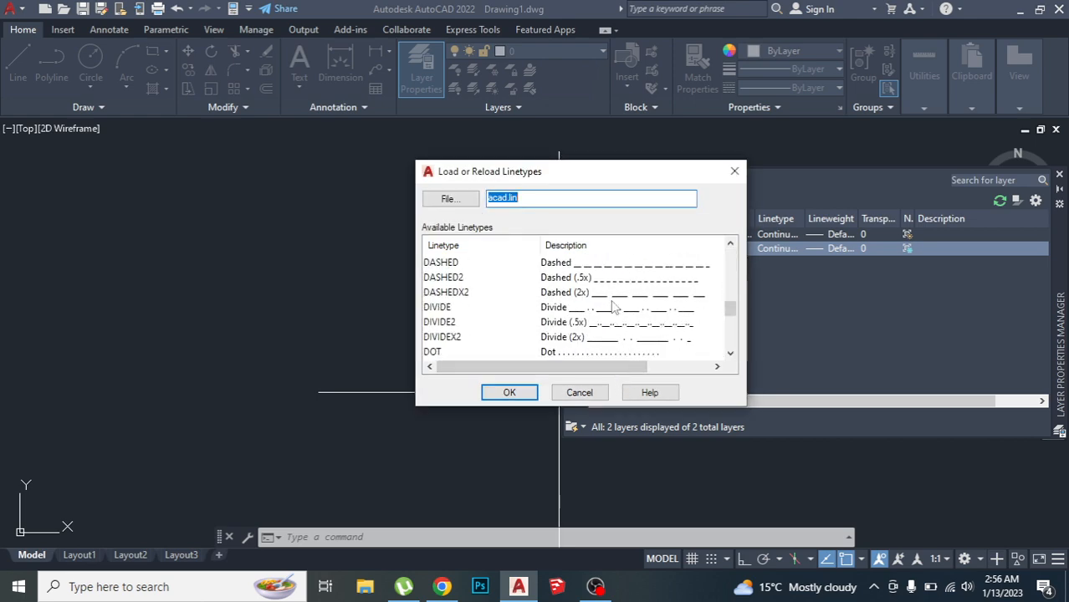
pyautogui.scroll(12, 613, 320)
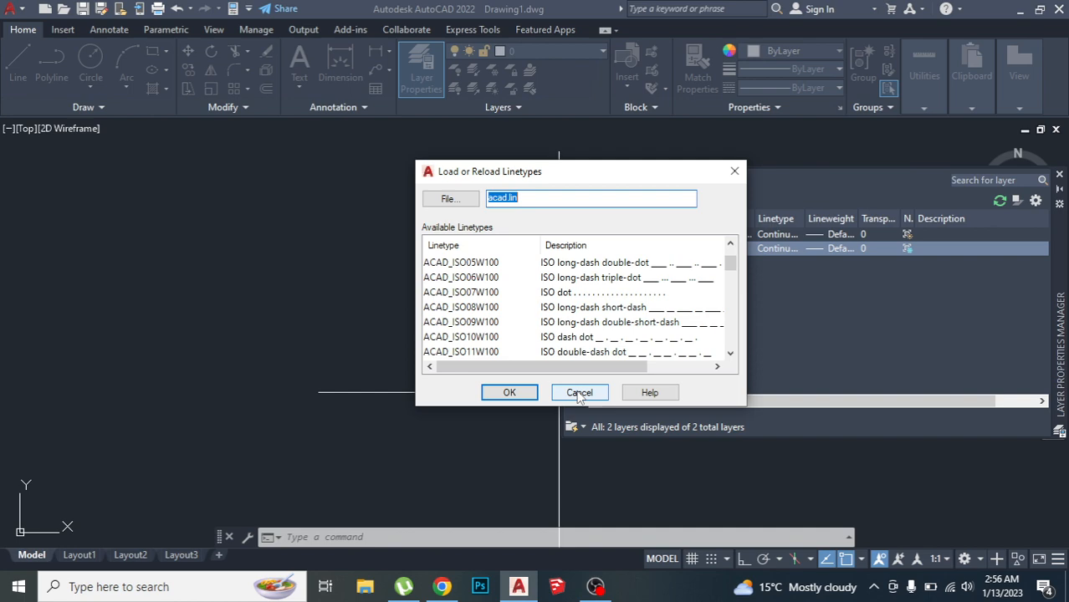
pyautogui.click(578, 393)
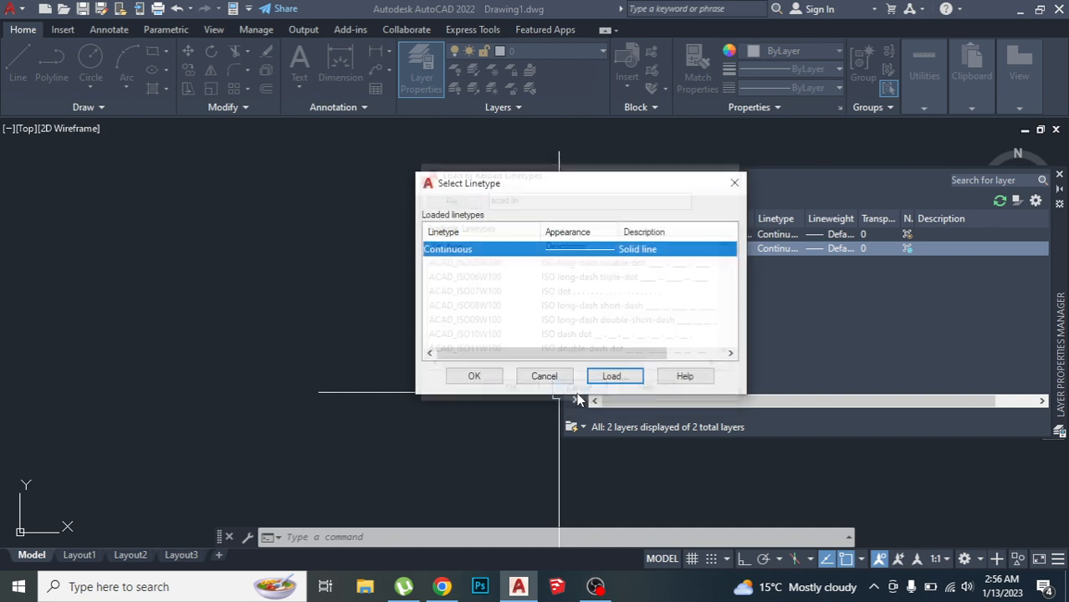
pyautogui.click(474, 377)
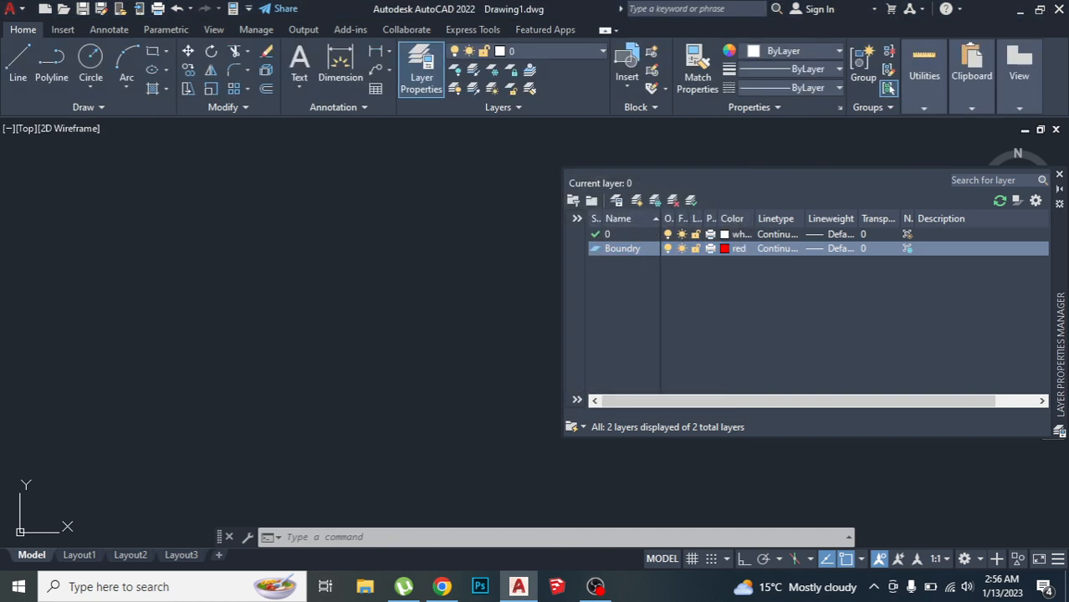
# - Review the available lineweights for the Boundry layer, accept Default and close the layer manager
pyautogui.click(837, 251)
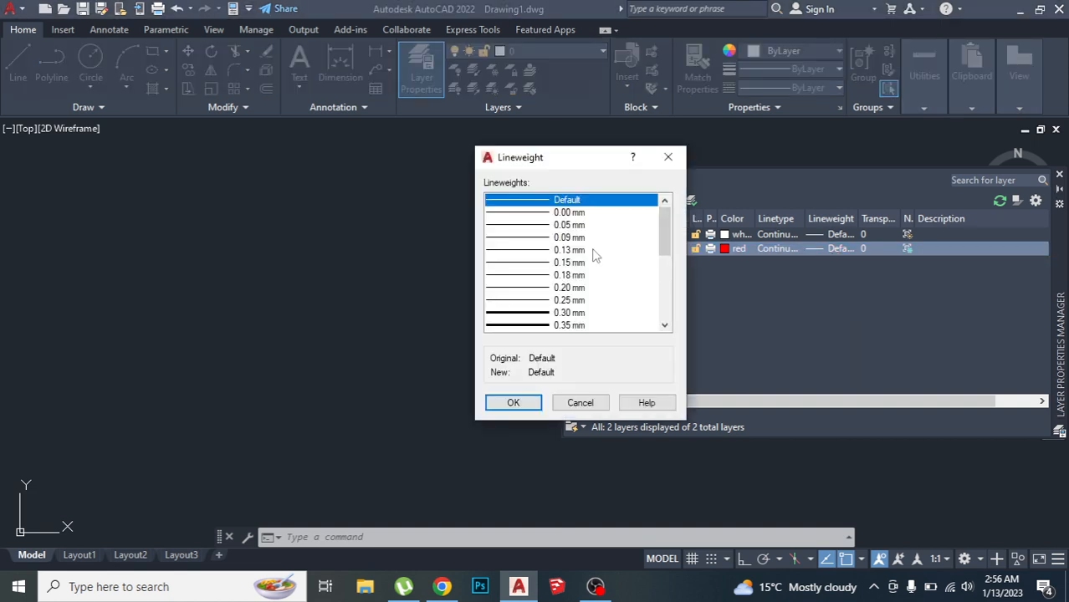
pyautogui.scroll(-2, 595, 256)
pyautogui.scroll(-3, 594, 256)
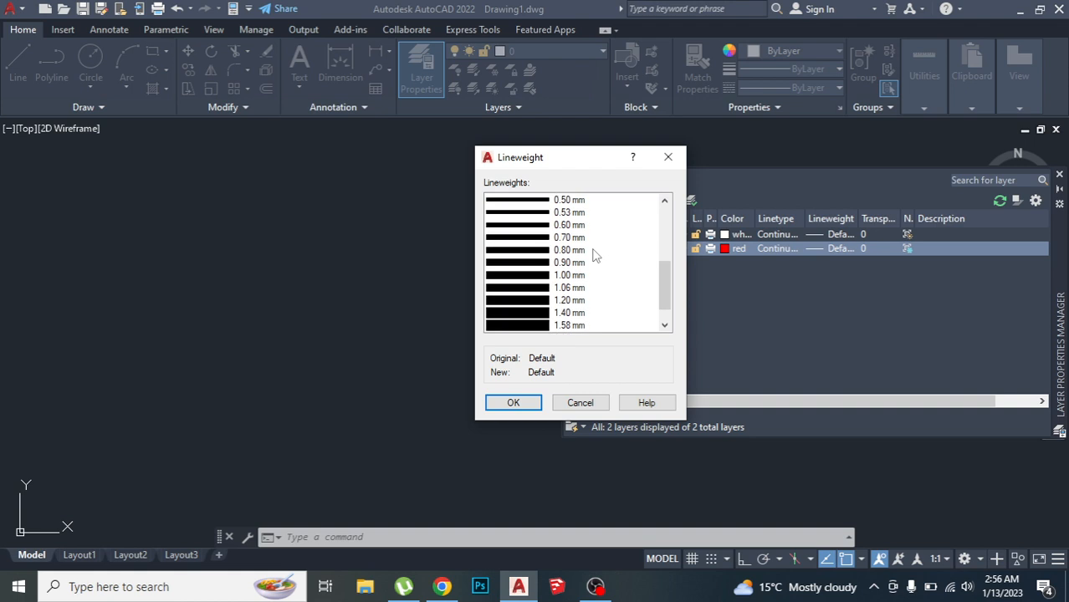
pyautogui.scroll(5, 586, 266)
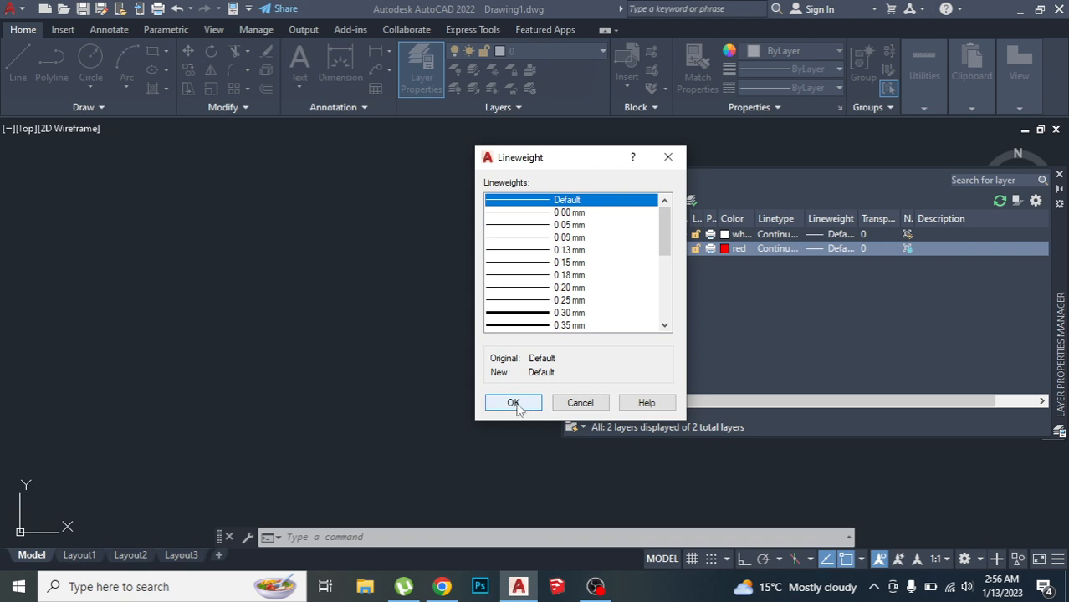
pyautogui.click(515, 405)
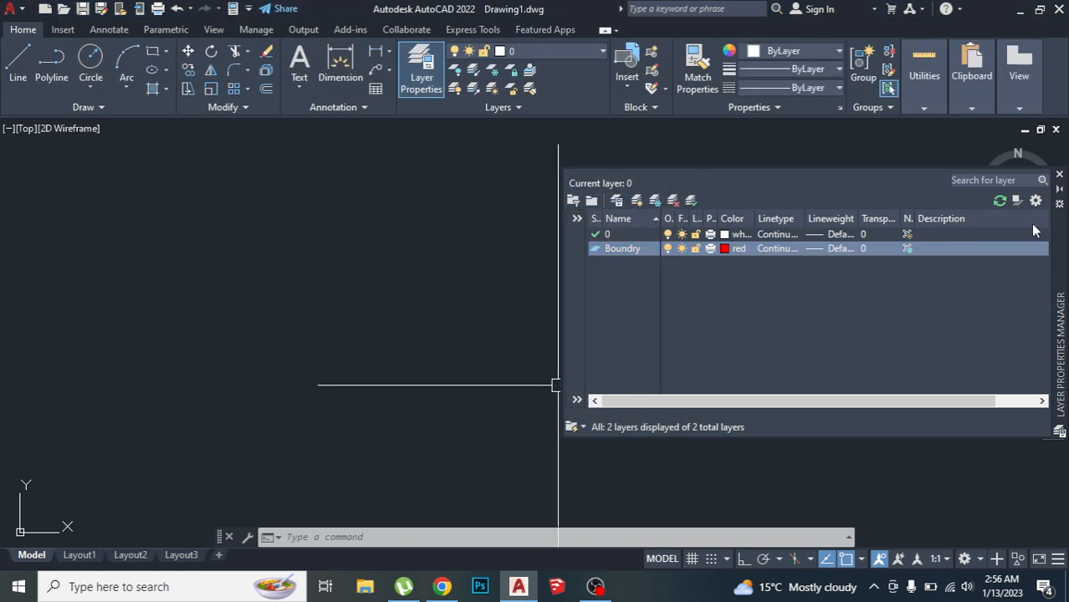
pyautogui.click(1057, 176)
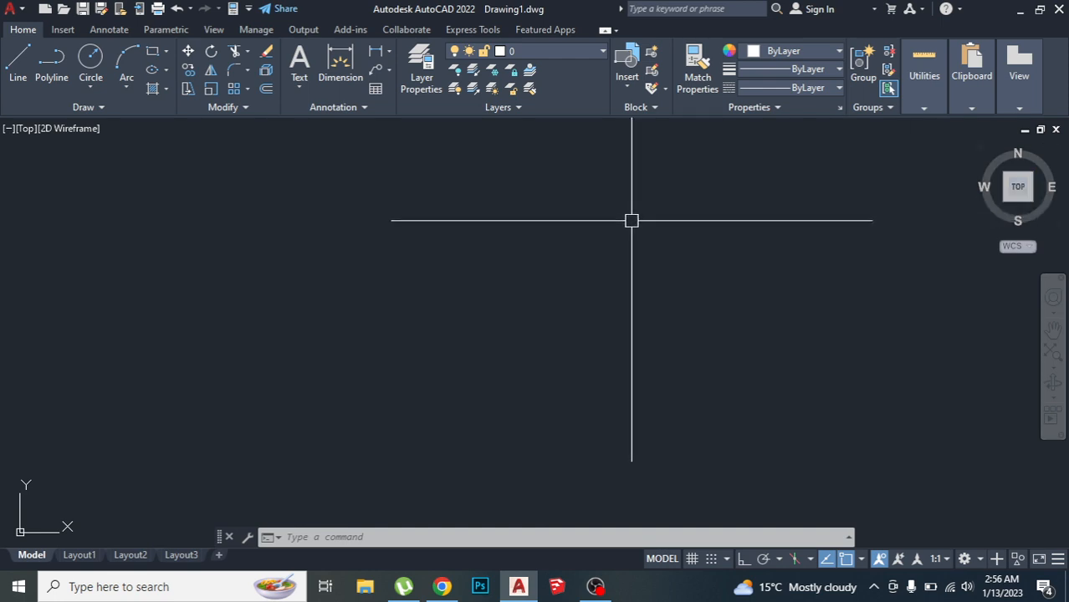
# - Save the drawing in Documents as Boundry-2 with the file type AutoCAD 2018 Drawing (*.dwg)
pyautogui.click(24, 11)
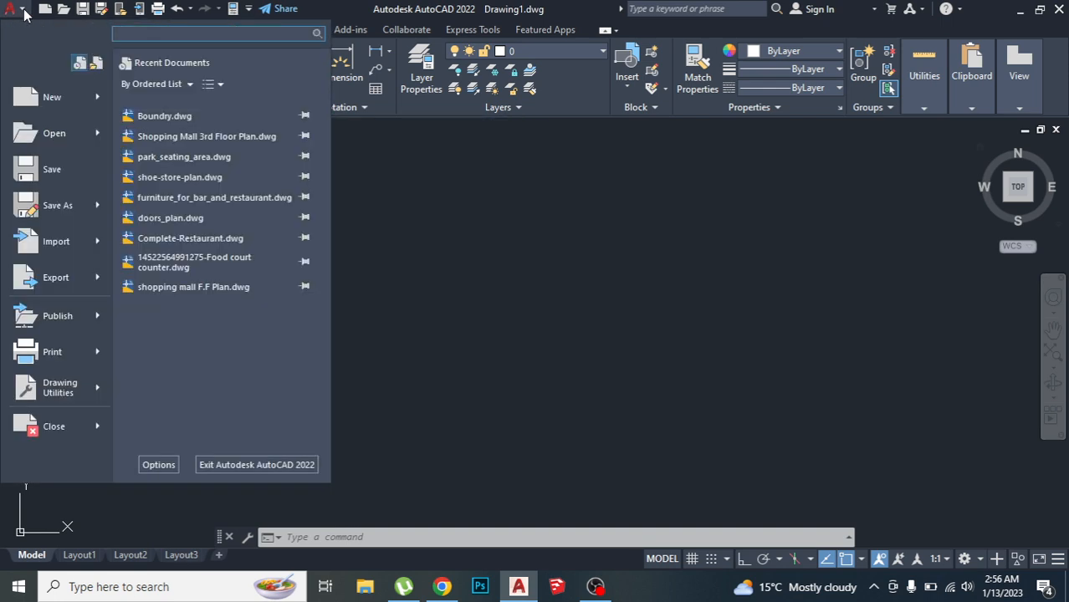
pyautogui.click(73, 206)
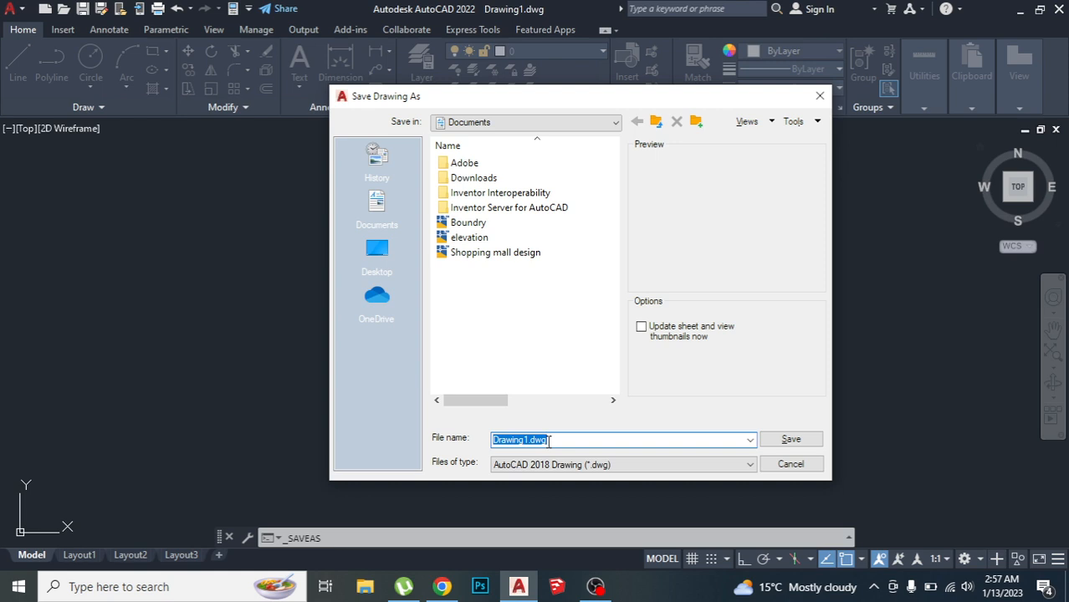
pyautogui.press('BackSpace')
pyautogui.write('Bo')
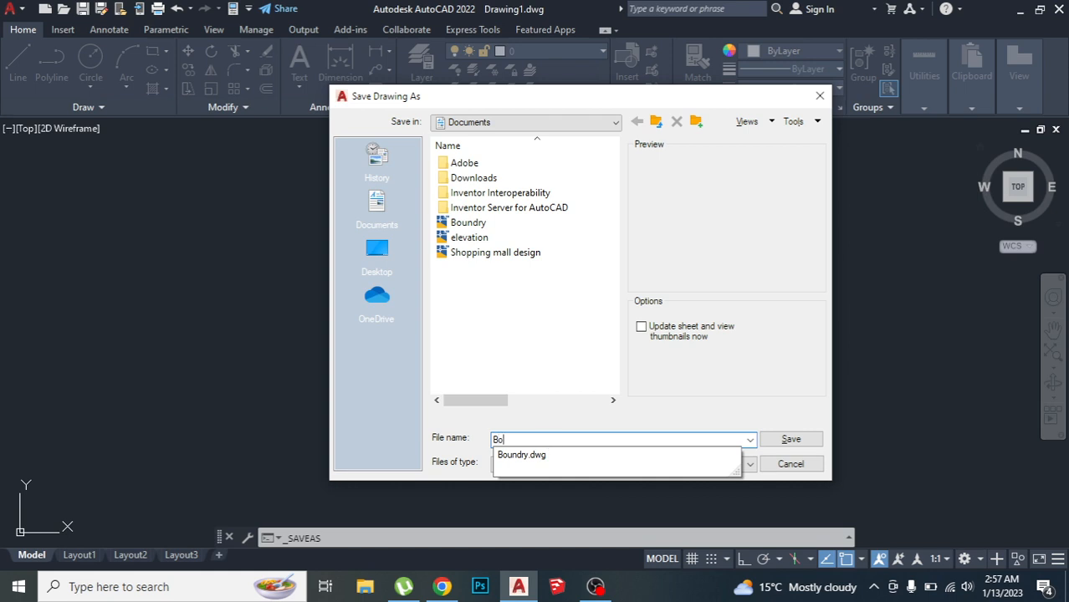
pyautogui.write('undry-2')
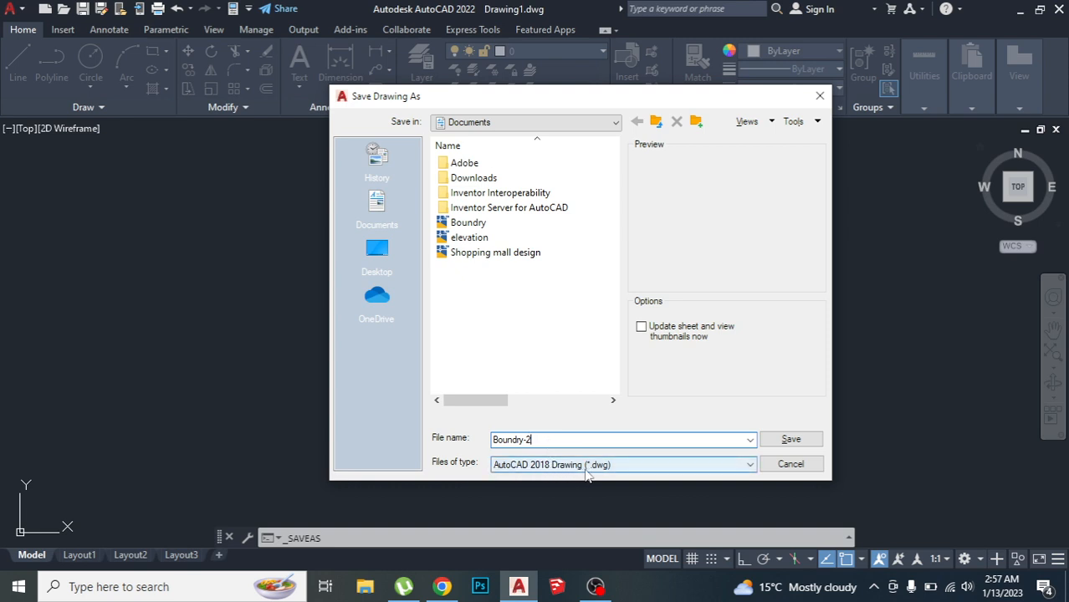
pyautogui.click(748, 465)
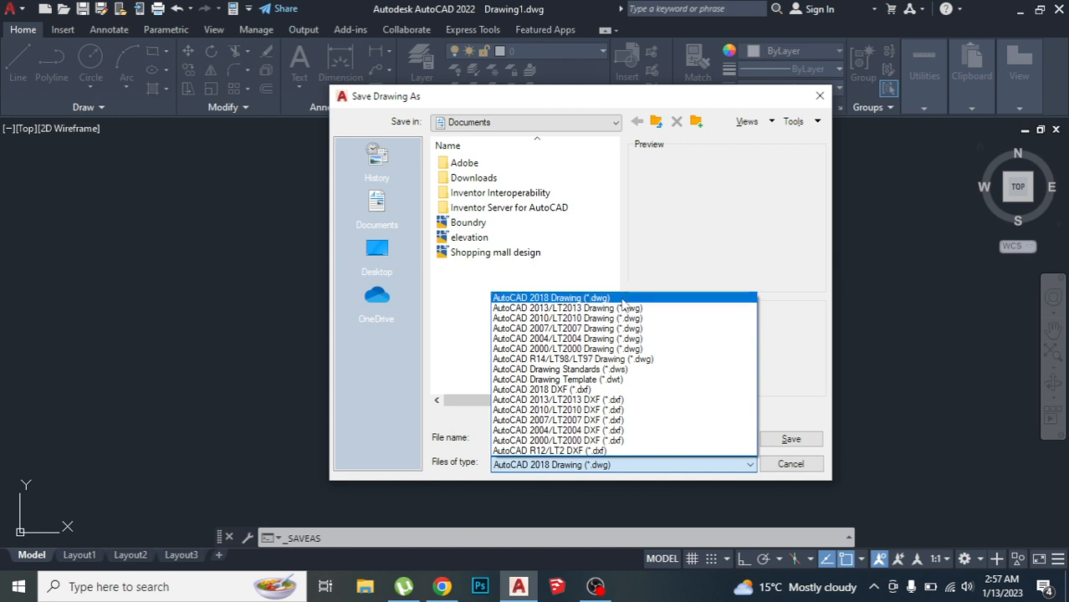
pyautogui.click(623, 299)
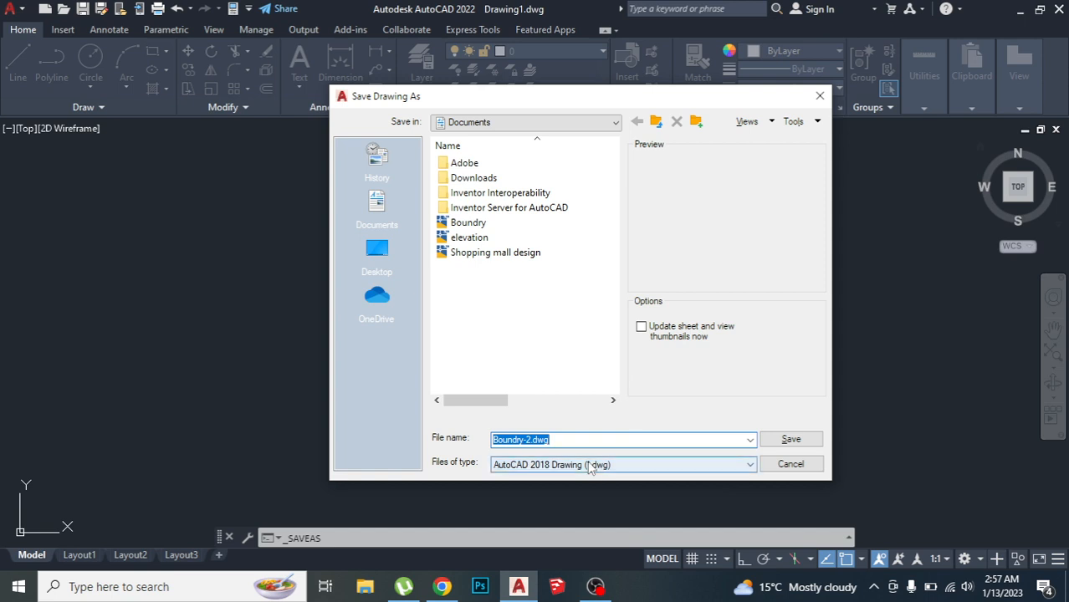
pyautogui.click(790, 443)
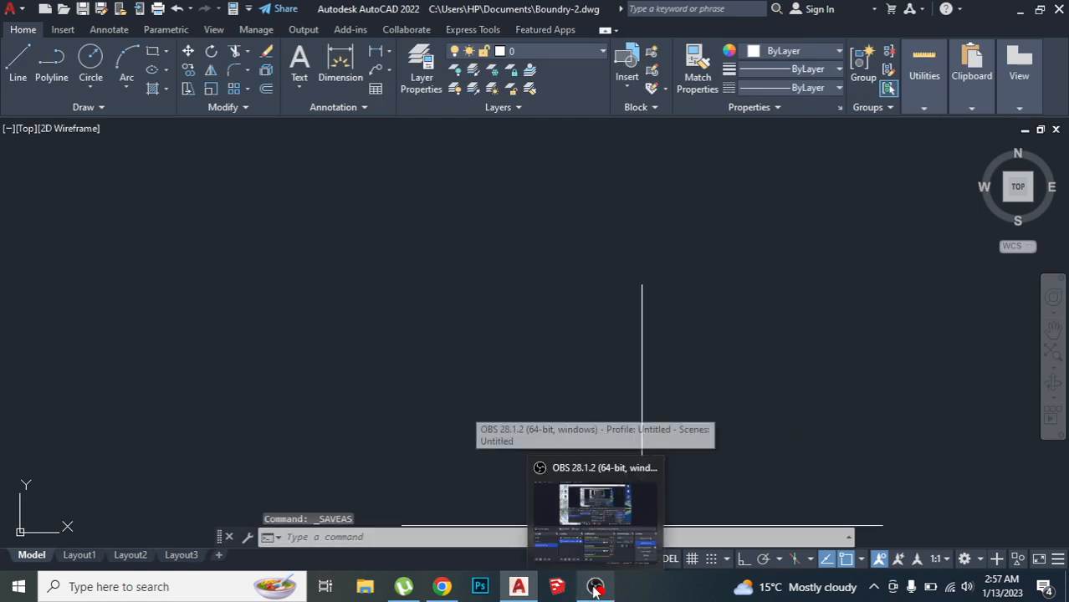
pyautogui.click(594, 589)
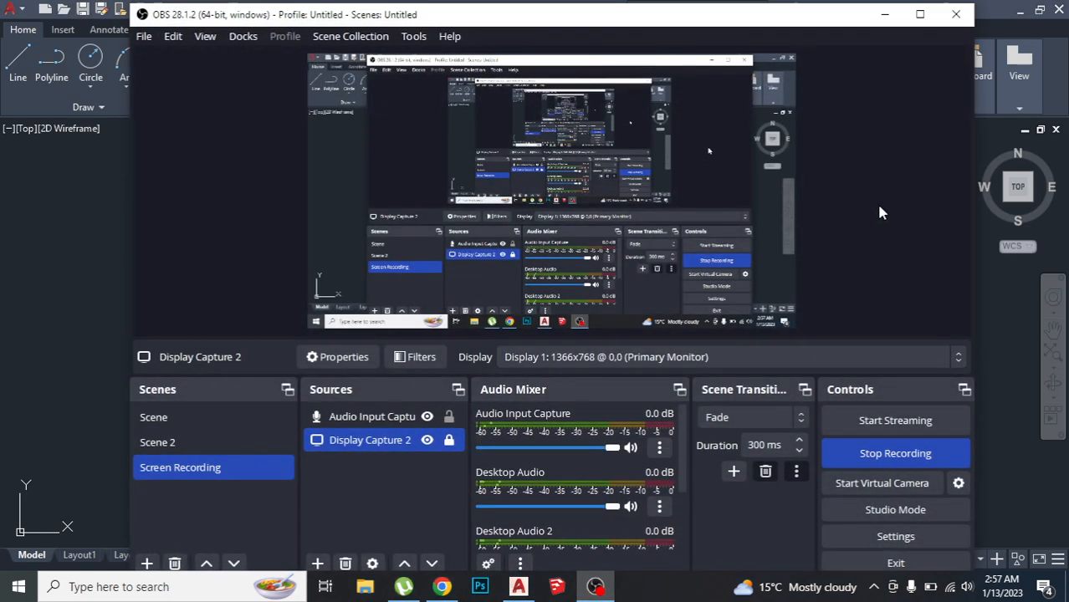